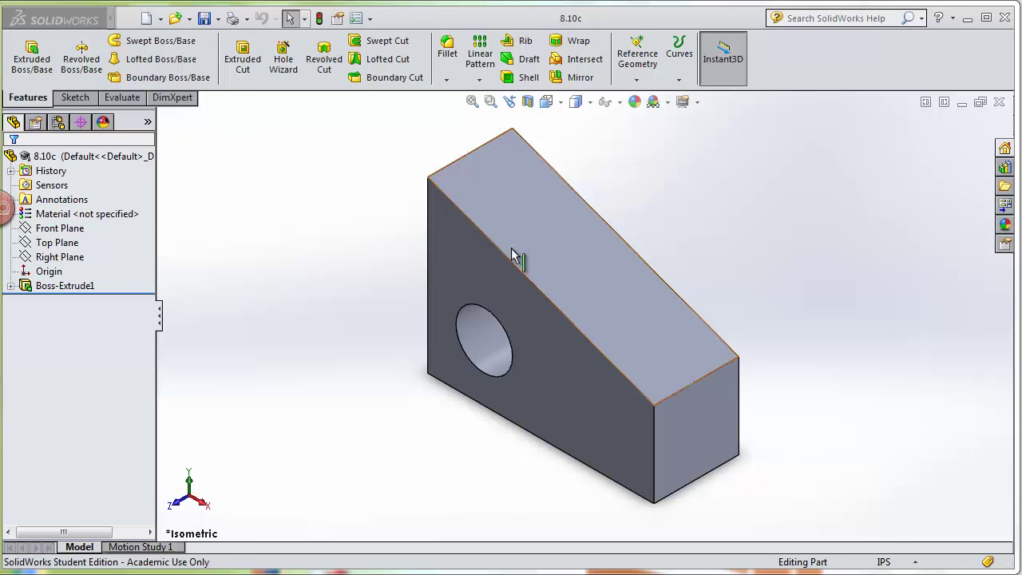
- Begin a new drawing document, then cancel it
{"action": "left_click", "coordinate": [143, 20]}
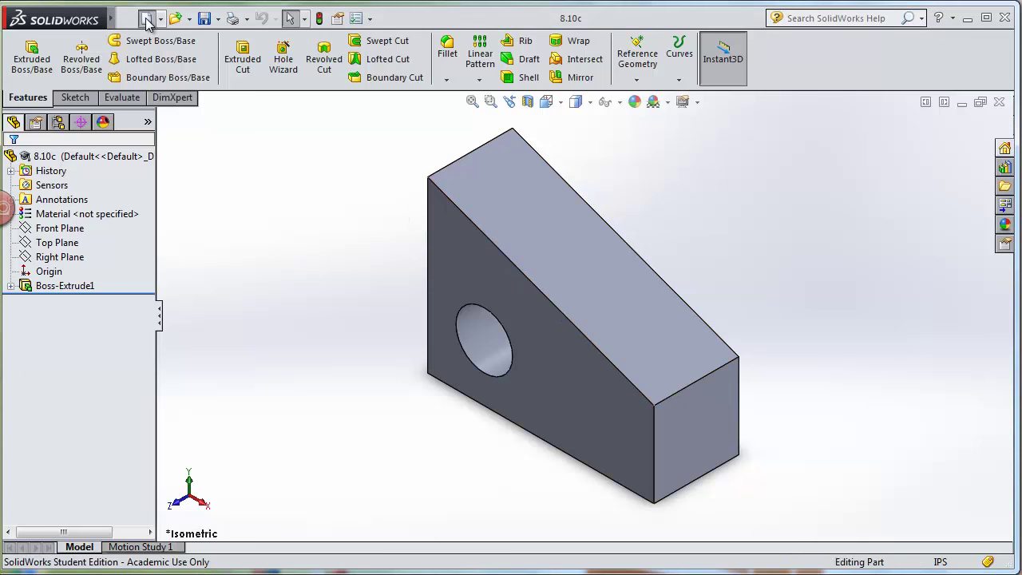
{"action": "left_click", "coordinate": [264, 352]}
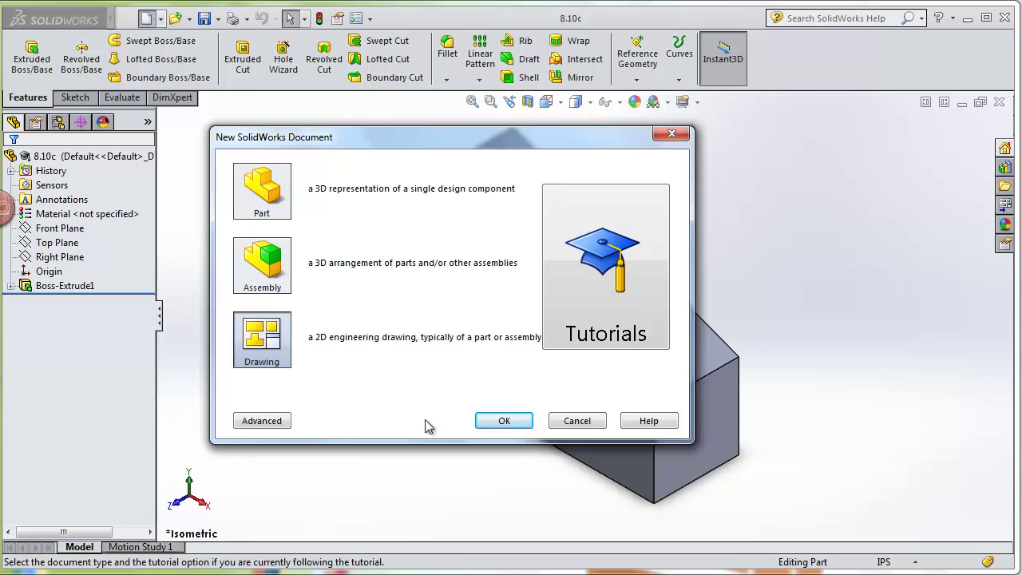
{"action": "left_click", "coordinate": [576, 421]}
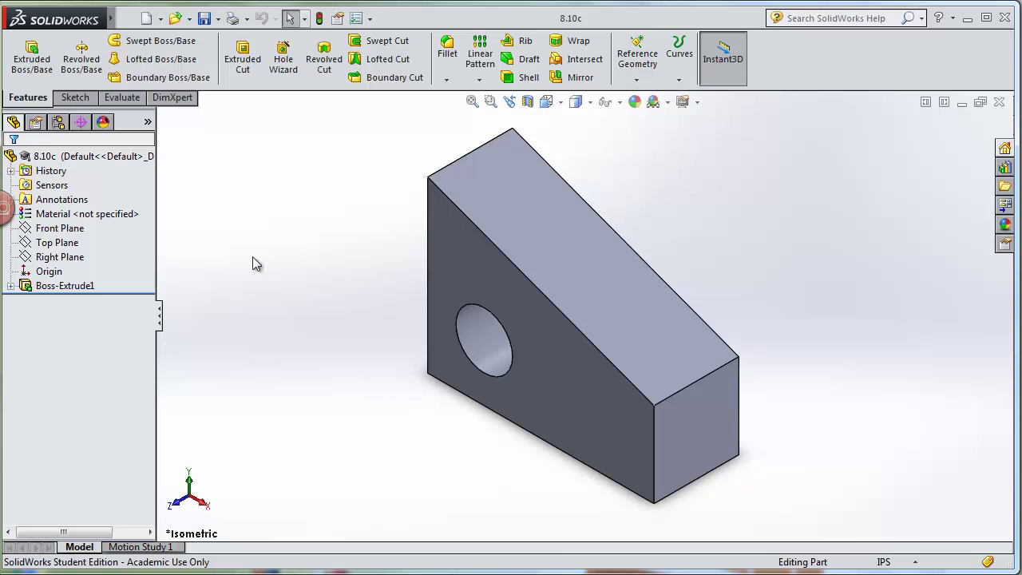
- Use Make Drawing from Part to create a new drawing from the 8.10c part
{"action": "mouse_move", "coordinate": [72, 24]}
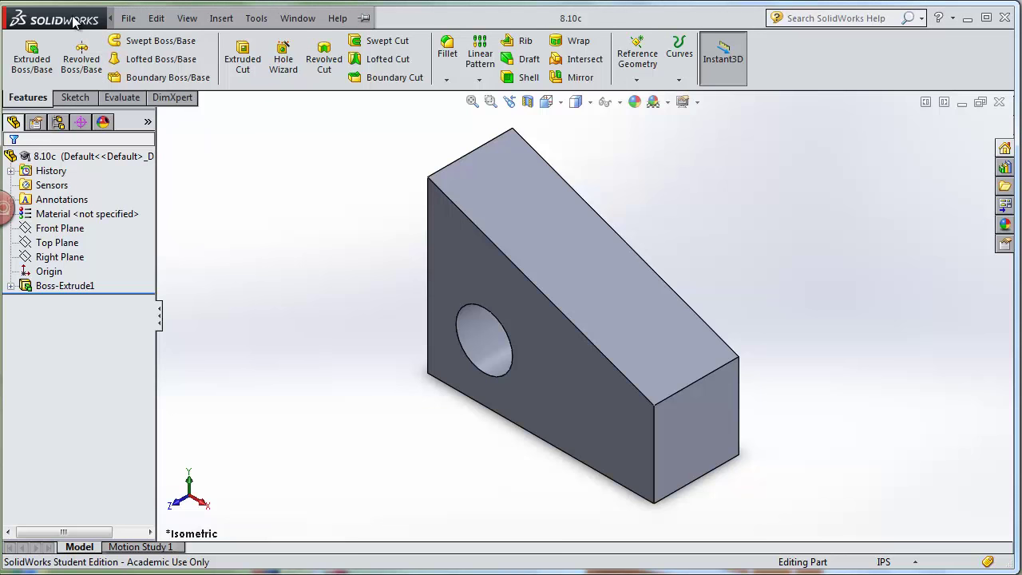
{"action": "left_click", "coordinate": [128, 18]}
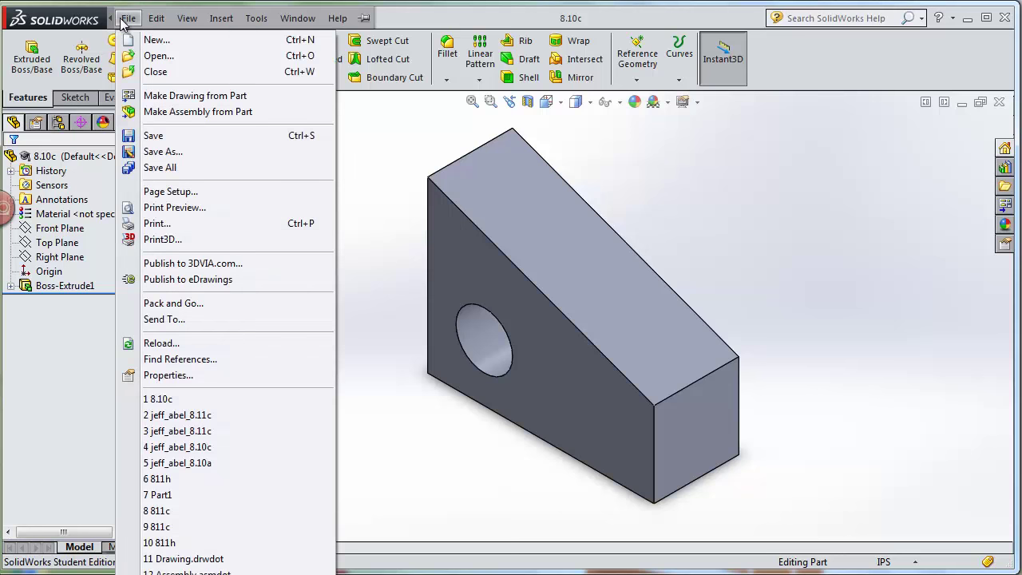
{"action": "left_click", "coordinate": [162, 97]}
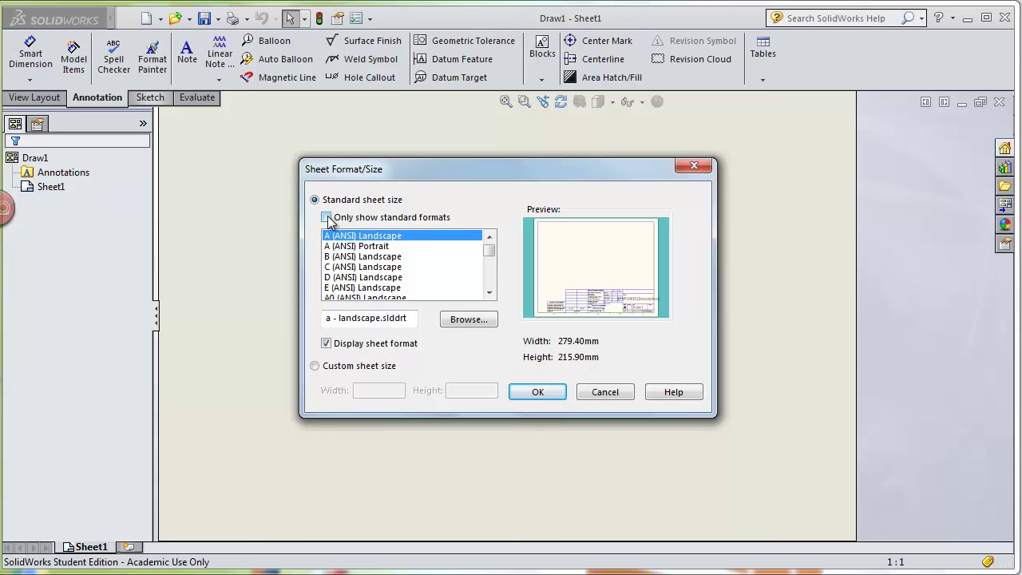
- Show all sheet formats and pick A (ANSI) Landscape, 279.40 × 215.90 mm
{"action": "left_click", "coordinate": [326, 217]}
{"action": "left_click", "coordinate": [326, 218]}
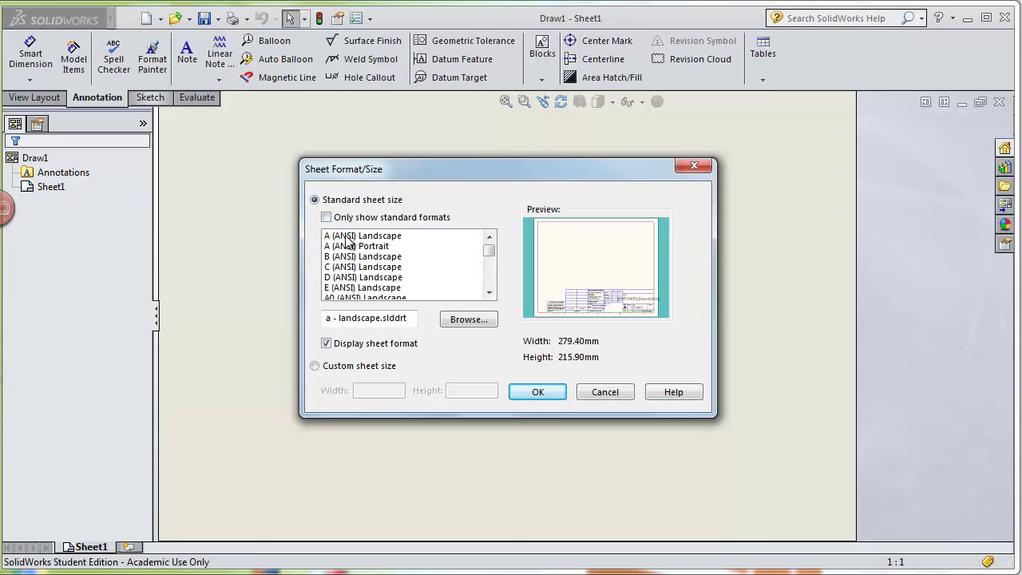
{"action": "left_click", "coordinate": [347, 236]}
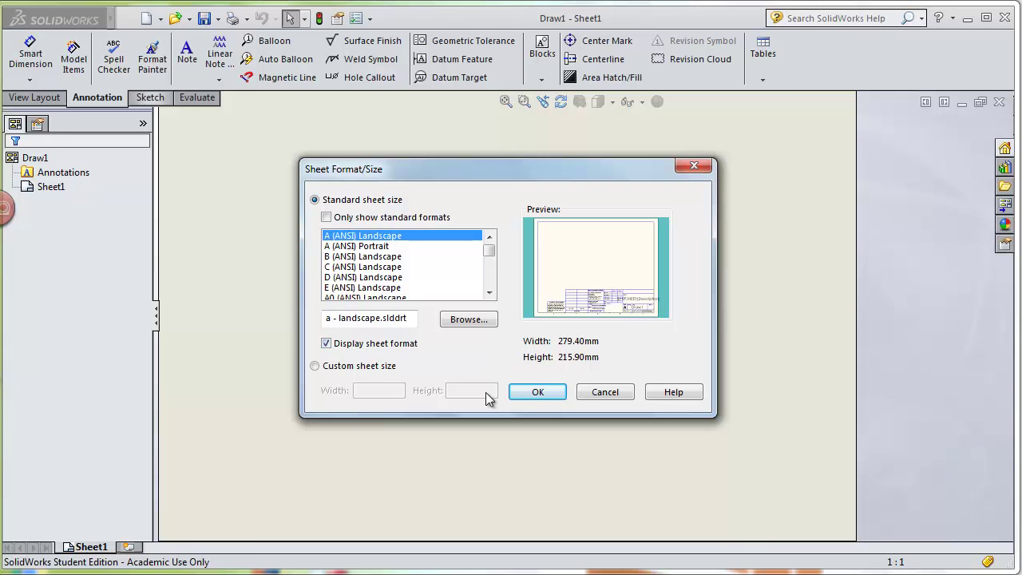
{"action": "left_click", "coordinate": [538, 392]}
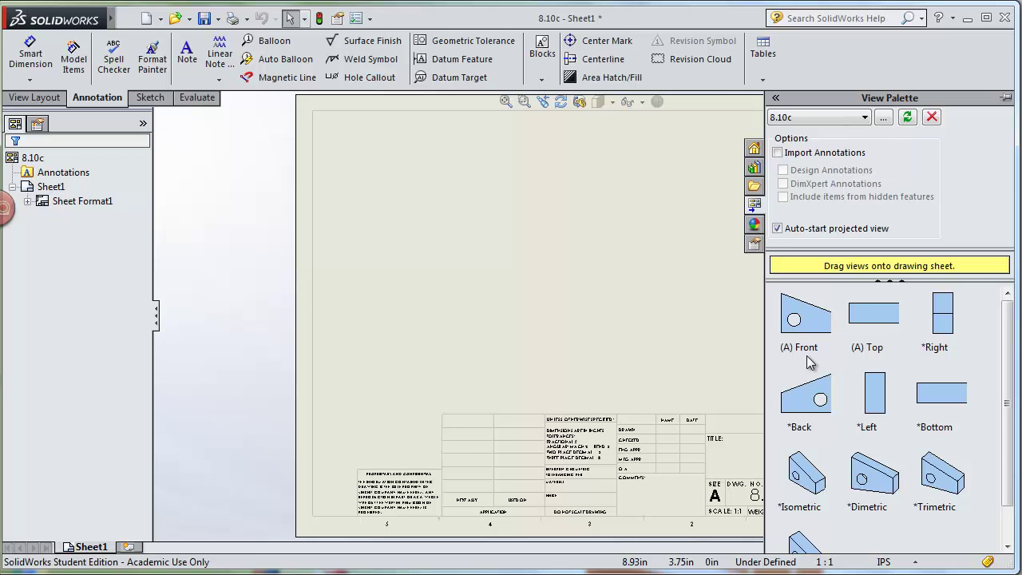
- Drag the Front view from the View Palette onto the sheet's left, above the title block
{"action": "mouse_move", "coordinate": [809, 327]}
{"action": "left_mouse_down"}
{"action": "mouse_move", "coordinate": [654, 340]}
{"action": "mouse_move", "coordinate": [460, 316]}
{"action": "left_mouse_up"}
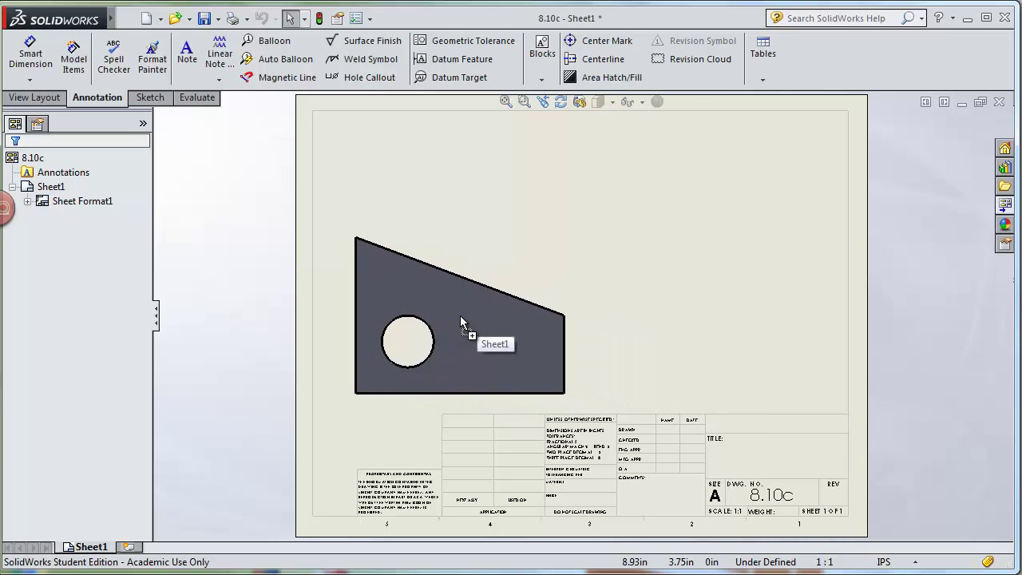
{"action": "left_click_drag", "start_coordinate": [460, 316], "coordinate": [462, 311]}
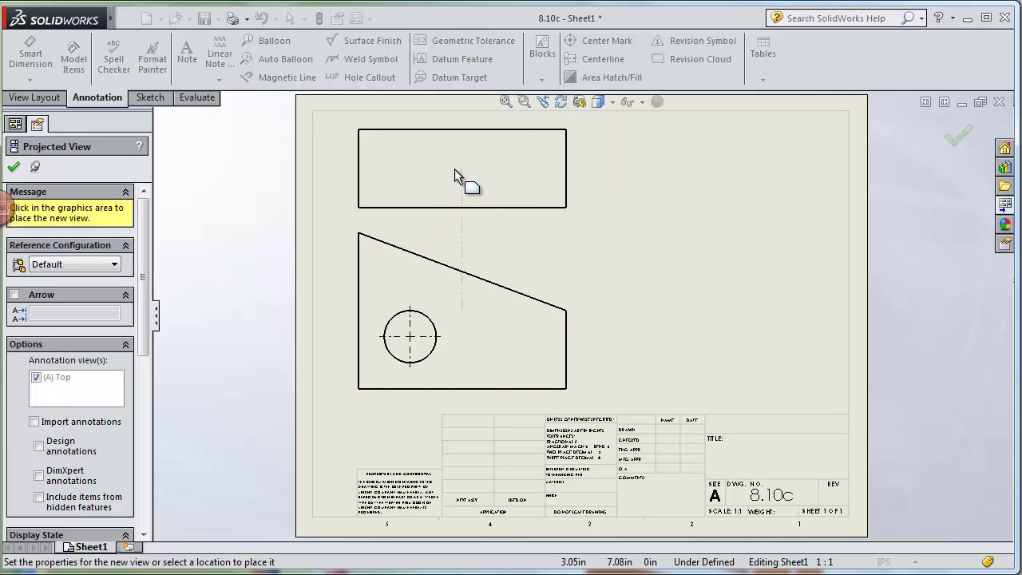
- Project a top view above the front view and a right view beside it
{"action": "left_click", "coordinate": [455, 169]}
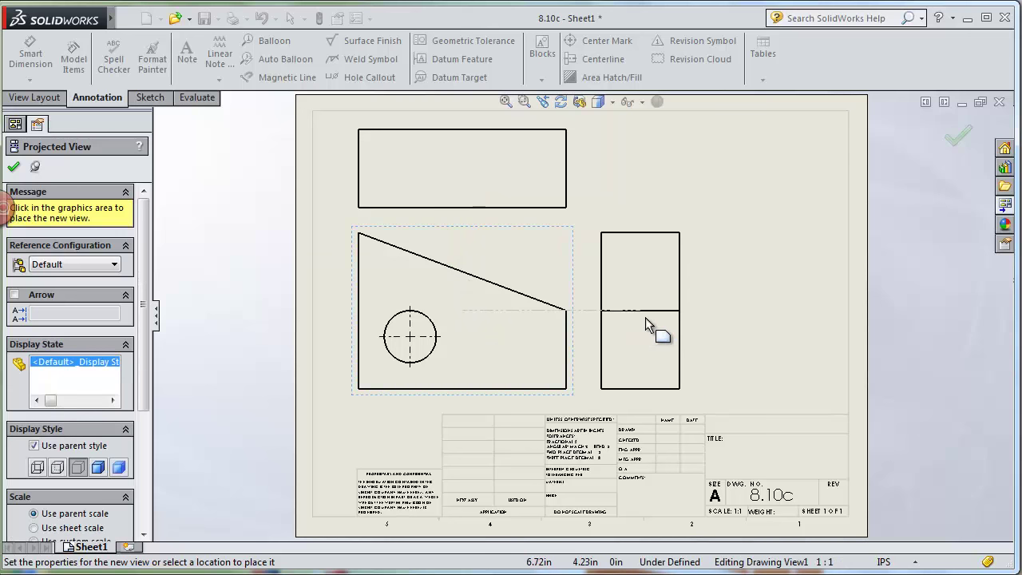
{"action": "left_click", "coordinate": [660, 316]}
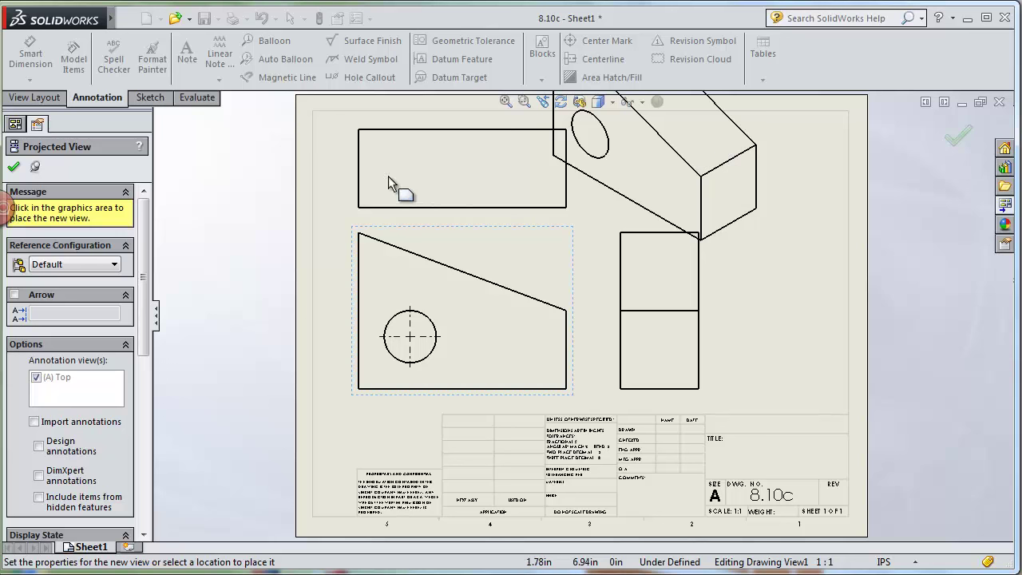
{"action": "left_click", "coordinate": [13, 168]}
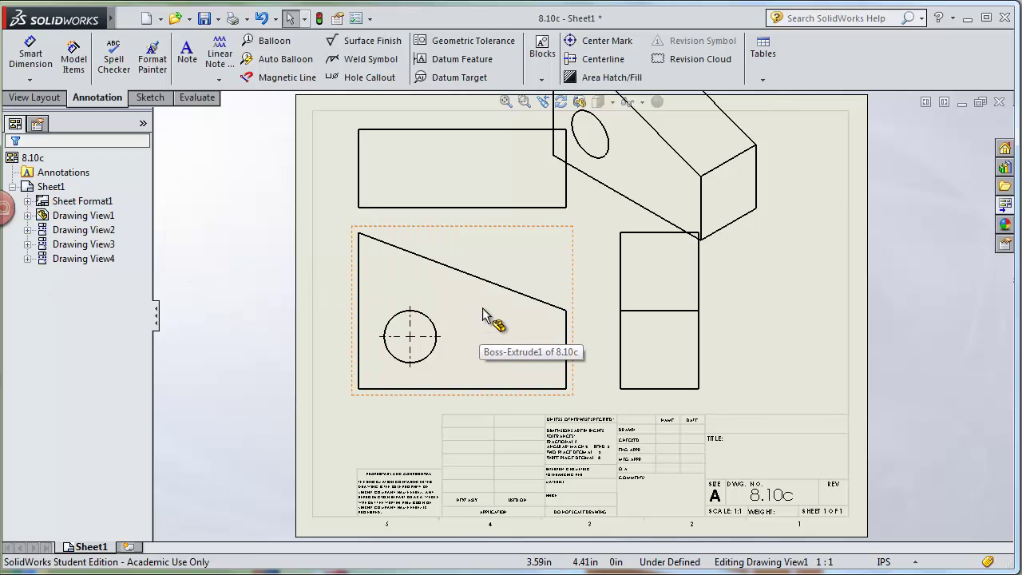
- Give the front view a custom 1:2 scale from the preset scale list
{"action": "left_click", "coordinate": [483, 313]}
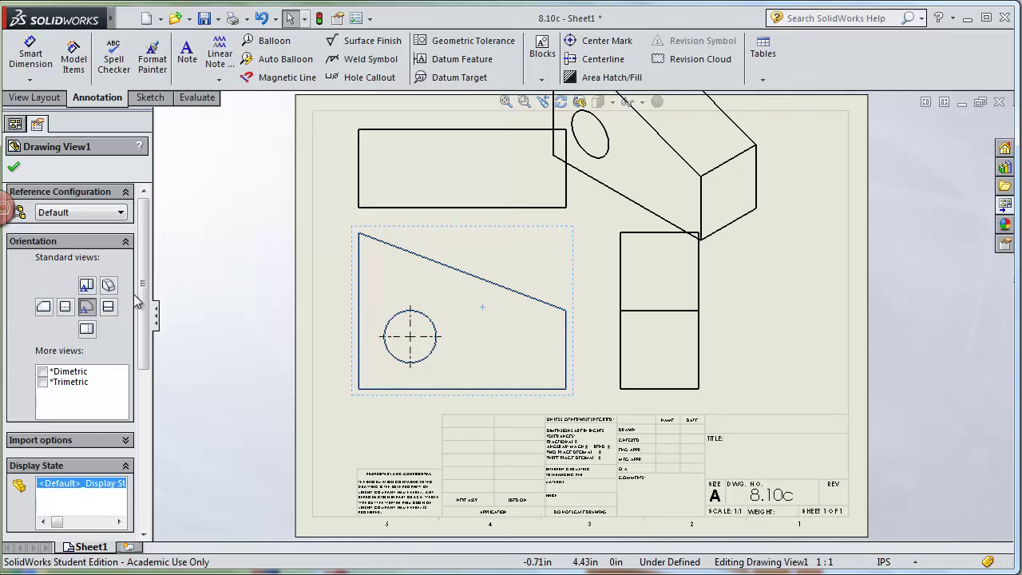
{"action": "left_click_drag", "start_coordinate": [145, 294], "coordinate": [152, 403]}
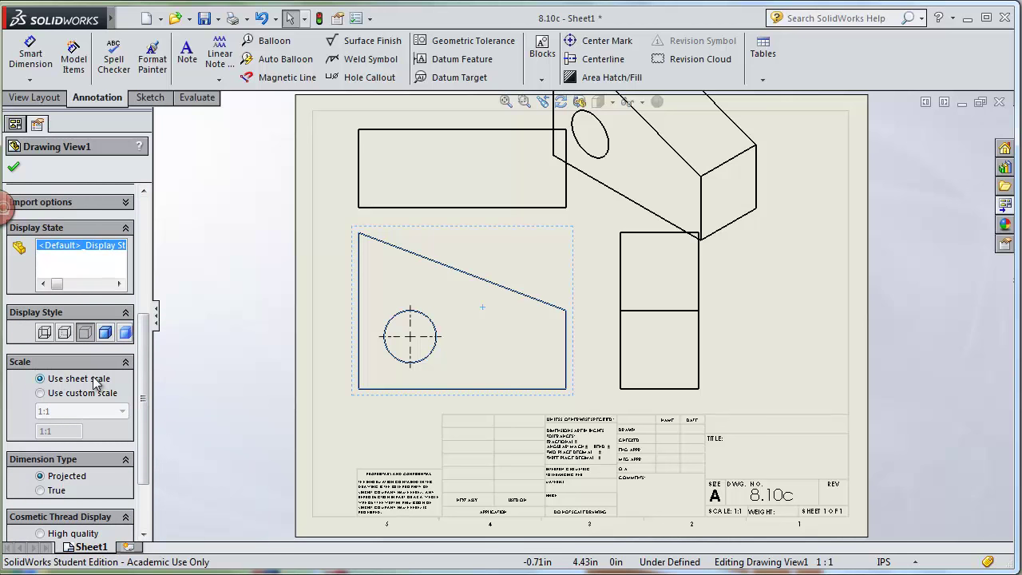
{"action": "left_click", "coordinate": [40, 393]}
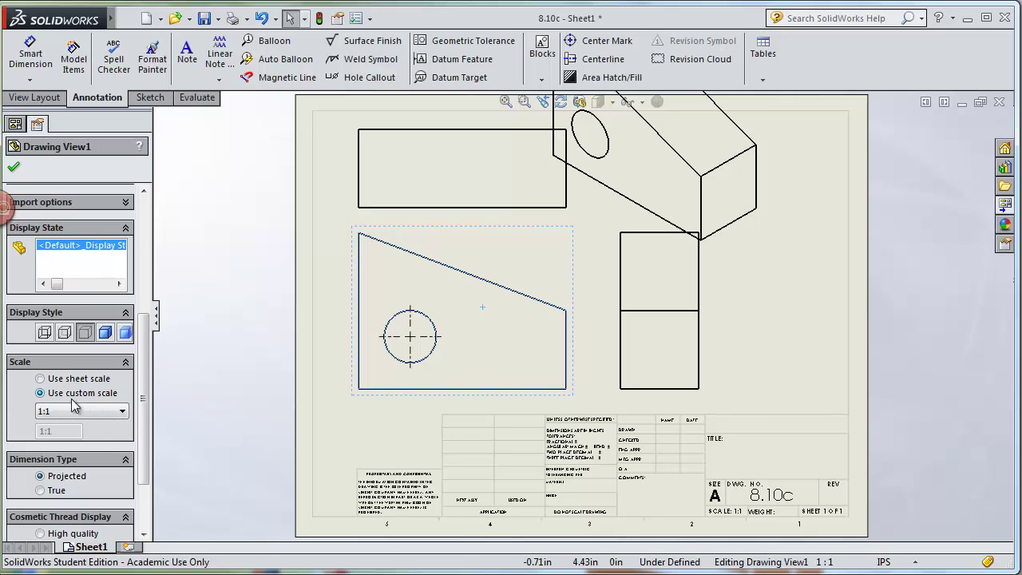
{"action": "left_click", "coordinate": [123, 411]}
{"action": "left_click", "coordinate": [61, 446]}
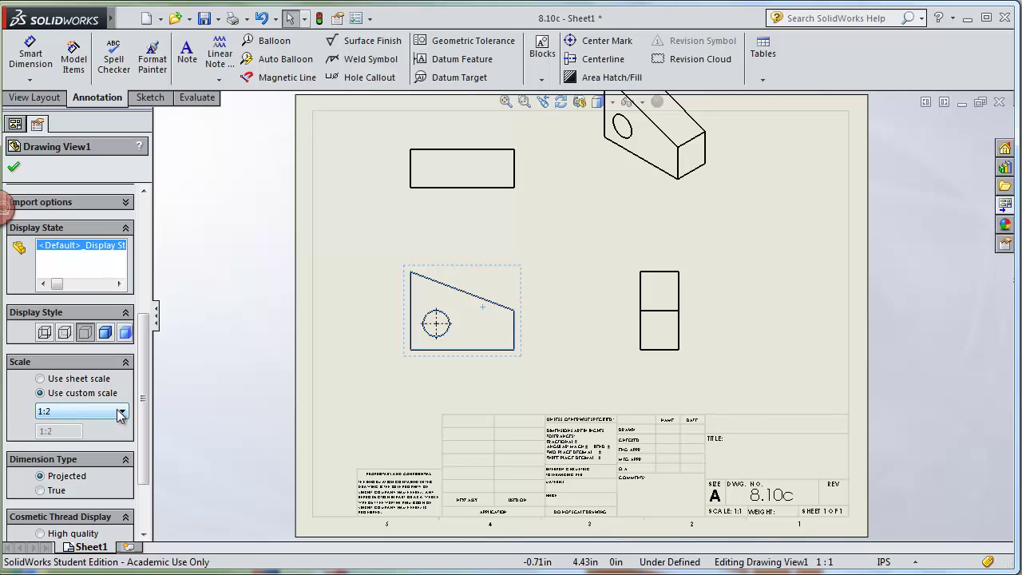
{"action": "left_click", "coordinate": [122, 413]}
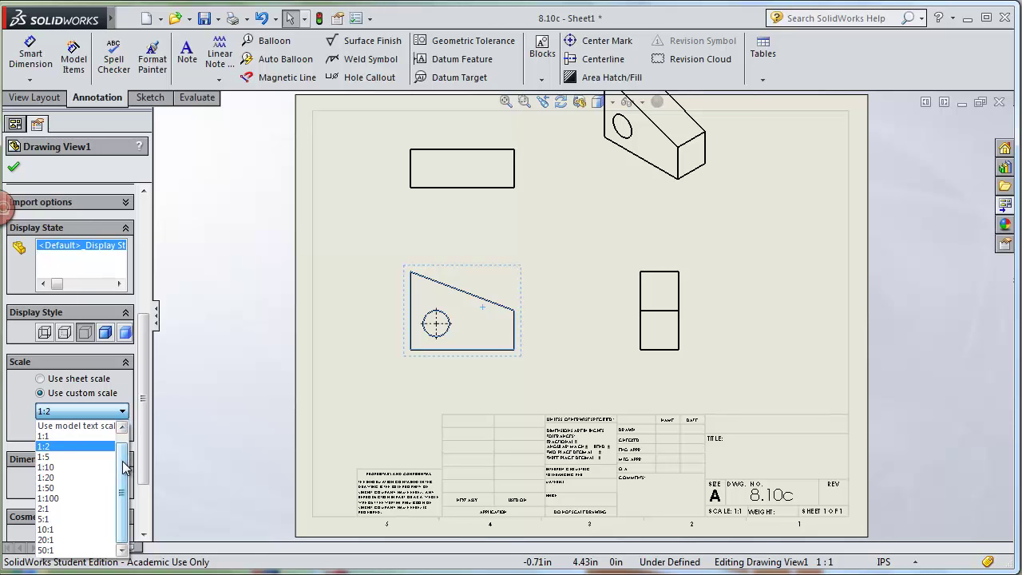
- Switch the front view to a User Defined scale of 1:1.25 and accept it
{"action": "scroll", "coordinate": [125, 468], "scroll_direction": "up", "scroll_amount": 1}
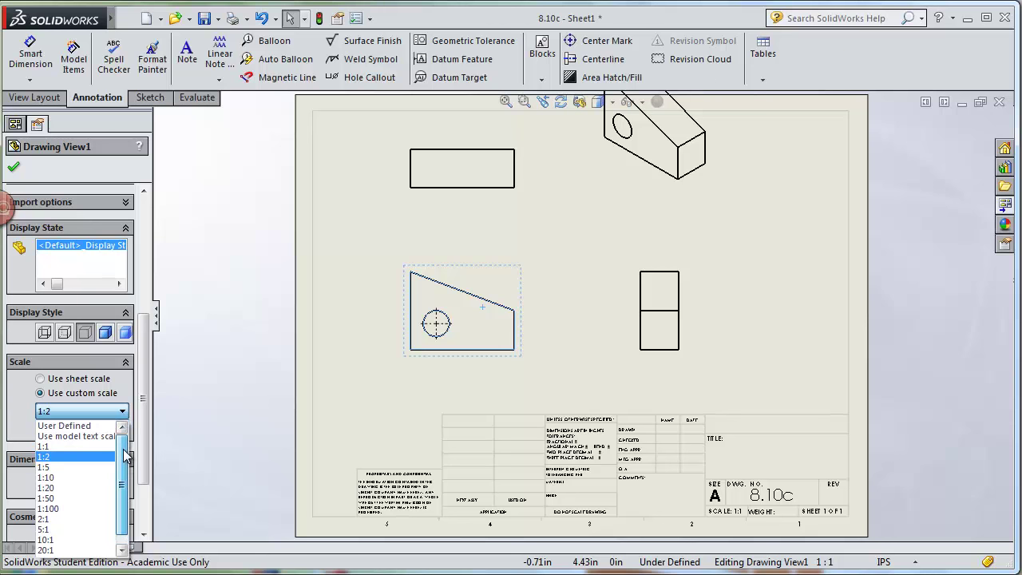
{"action": "left_click", "coordinate": [56, 427]}
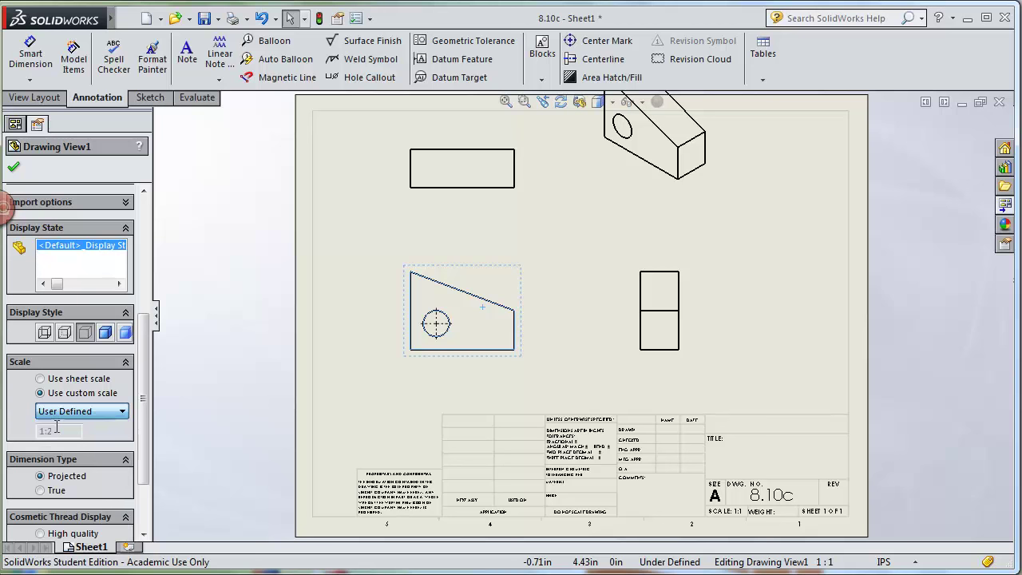
{"action": "left_click", "coordinate": [59, 432]}
{"action": "key", "text": "BackSpace"}
{"action": "type", "text": "1.5"}
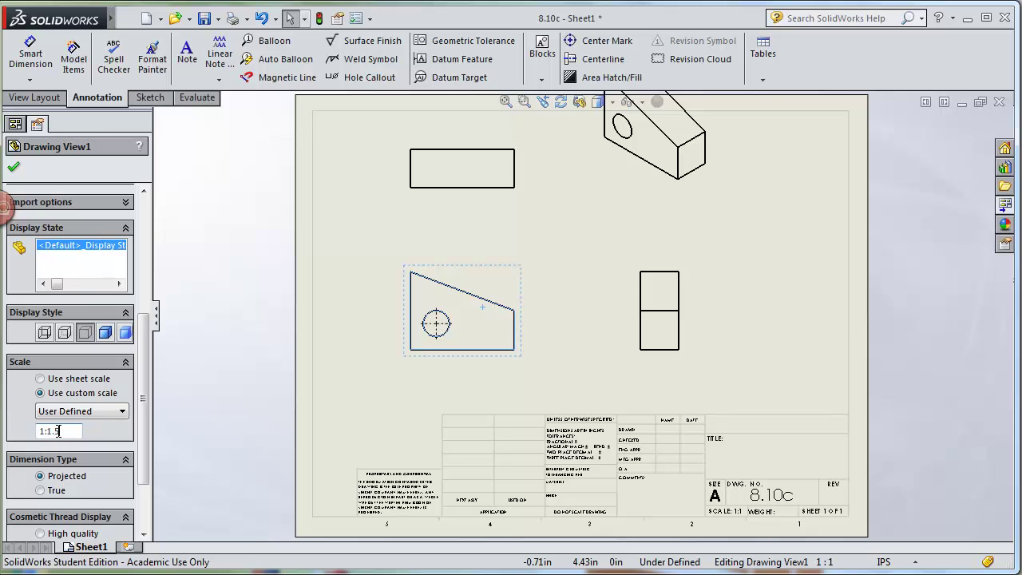
{"action": "key", "text": "Return"}
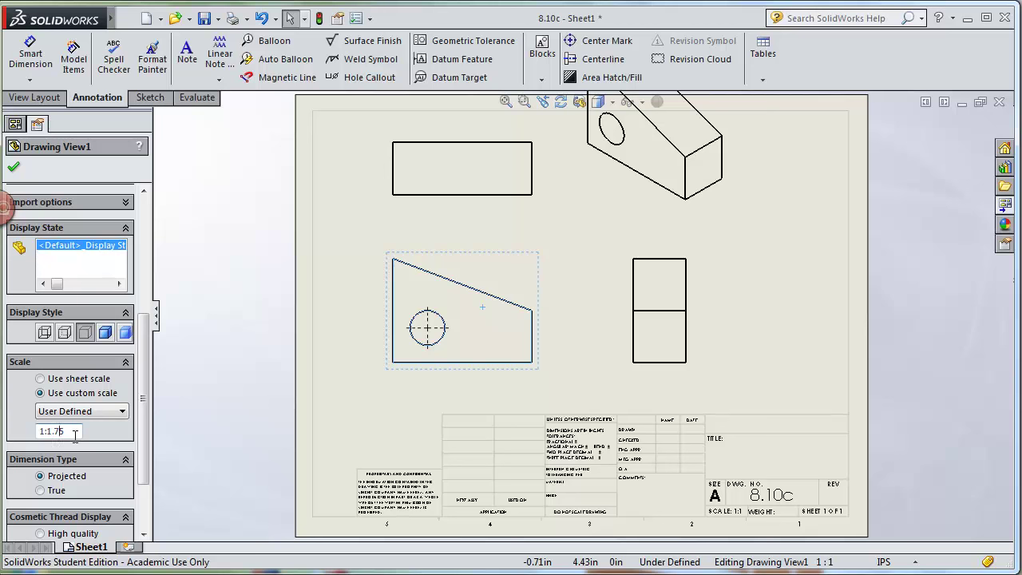
{"action": "key", "text": "Return"}
{"action": "key", "text": "BackSpace"}
{"action": "key", "text": "BackSpace"}
{"action": "type", "text": "5"}
{"action": "key", "text": "BackSpace"}
{"action": "type", "text": "25"}
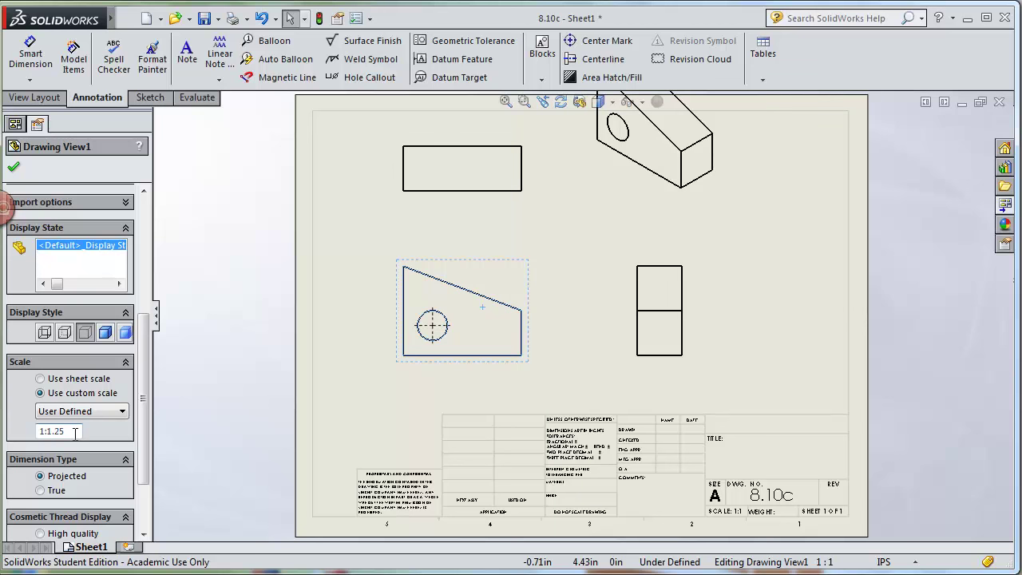
{"action": "key", "text": "Return"}
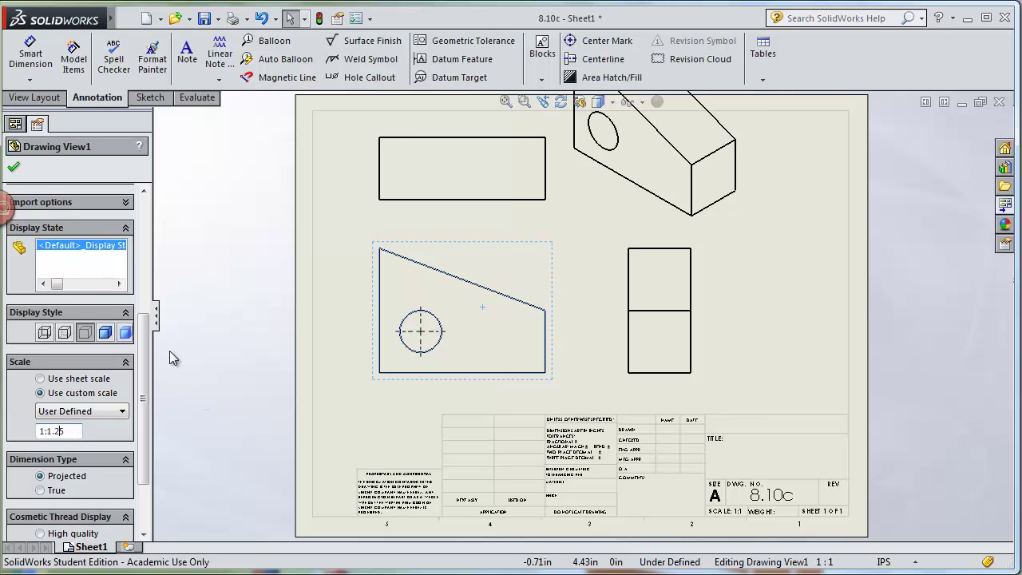
{"action": "left_click", "coordinate": [14, 167]}
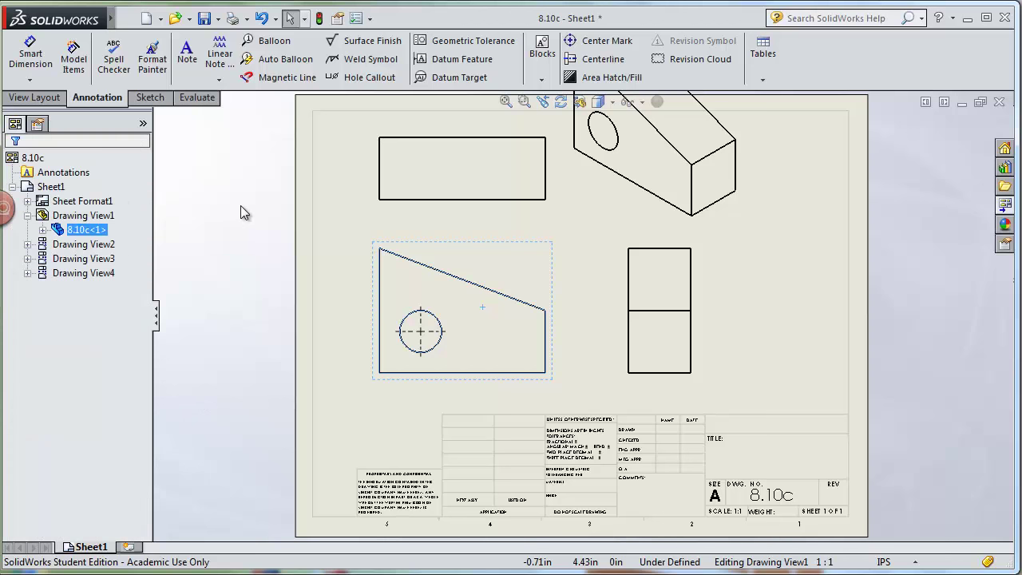
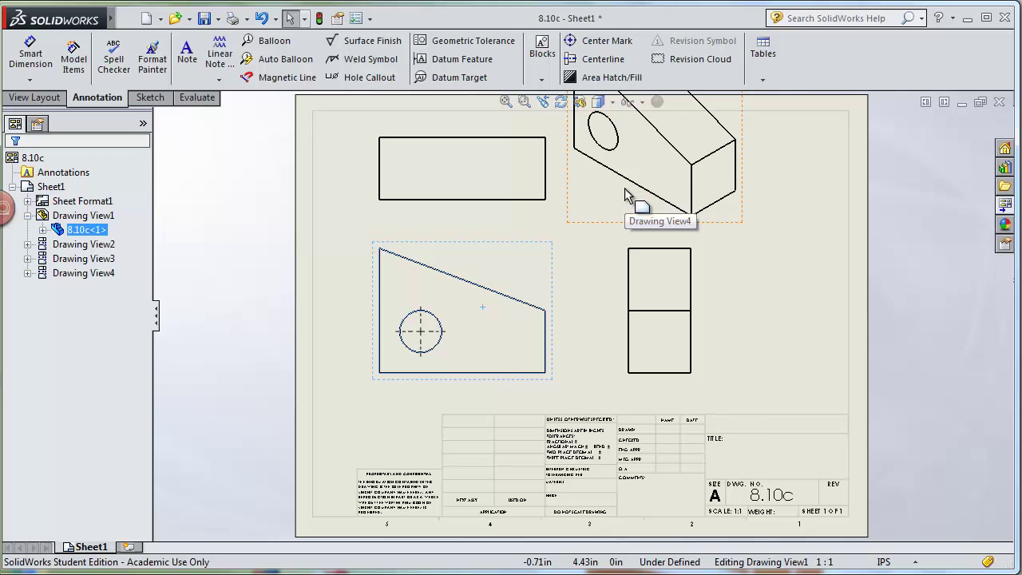
- Move the isometric view (Drawing View4) down-right into the sheet's upper-right area and reselect it
{"action": "key", "text": "Escape"}
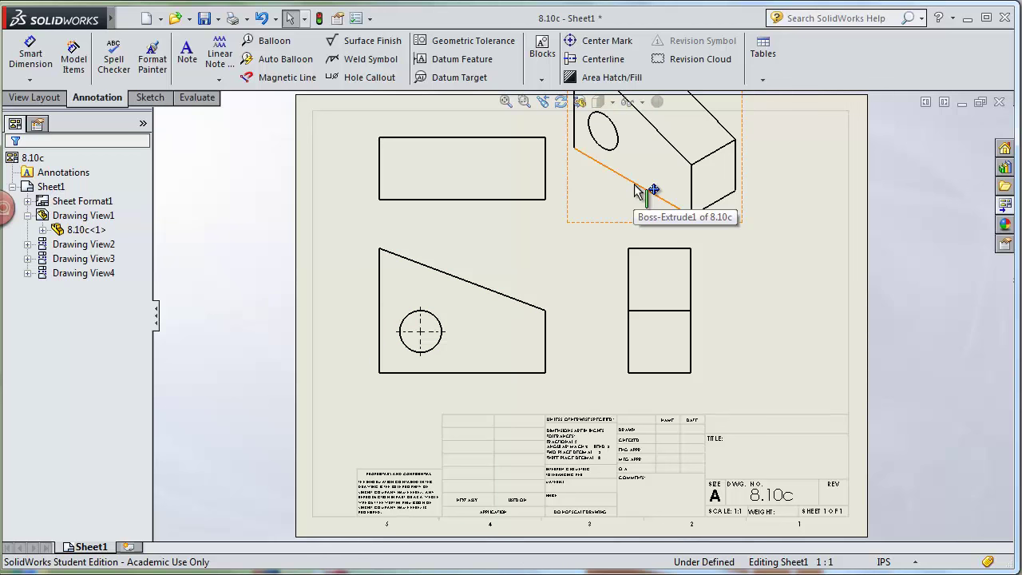
{"action": "mouse_move", "coordinate": [635, 185]}
{"action": "left_mouse_down"}
{"action": "mouse_move", "coordinate": [676, 199]}
{"action": "mouse_move", "coordinate": [708, 242]}
{"action": "mouse_move", "coordinate": [750, 264]}
{"action": "left_mouse_up"}
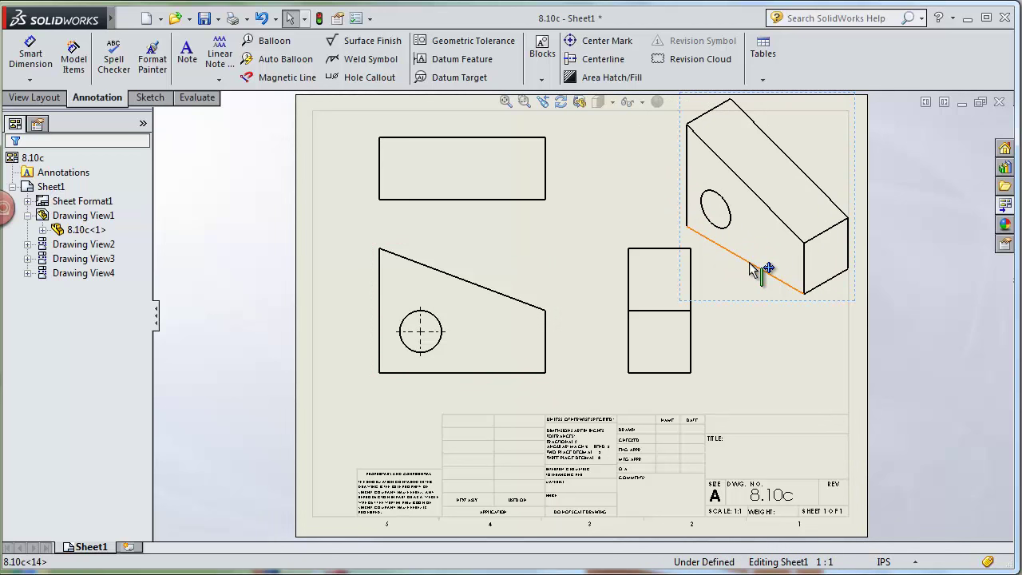
{"action": "left_click", "coordinate": [599, 295]}
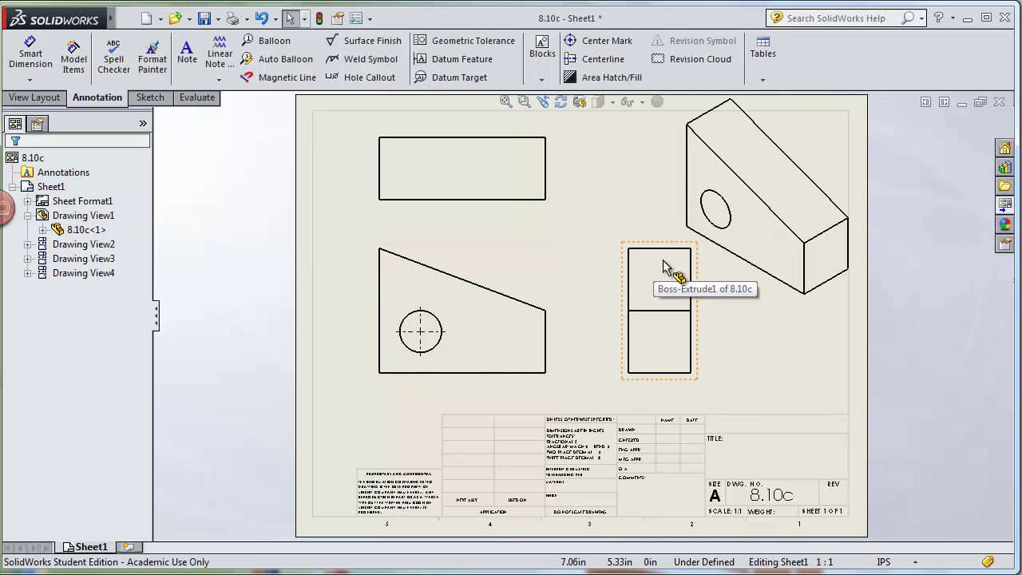
{"action": "left_click", "coordinate": [759, 229]}
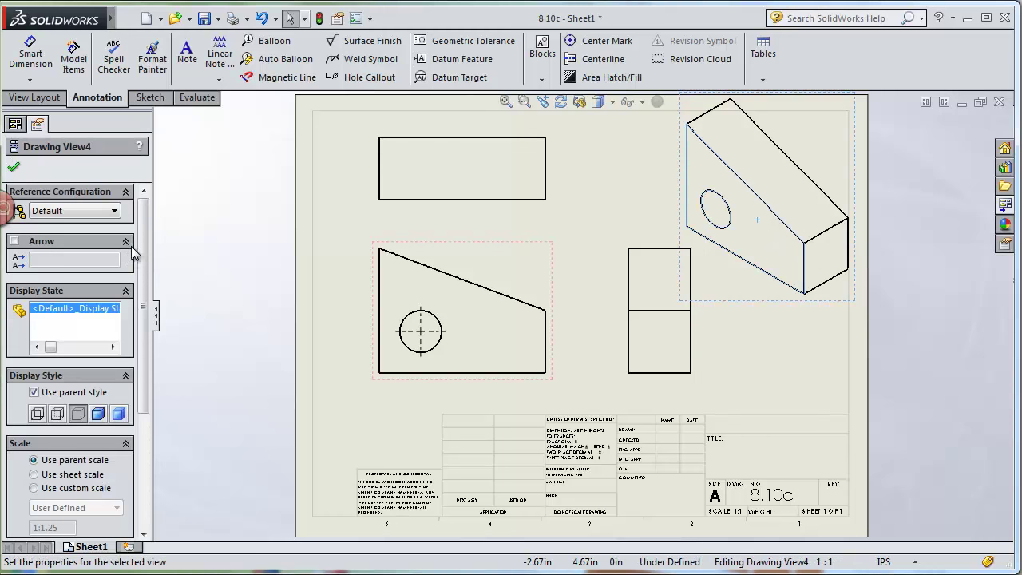
- Change the isometric view from 1:1.25 to a custom 1:1.75 scale
{"action": "left_click_drag", "start_coordinate": [144, 252], "coordinate": [146, 317]}
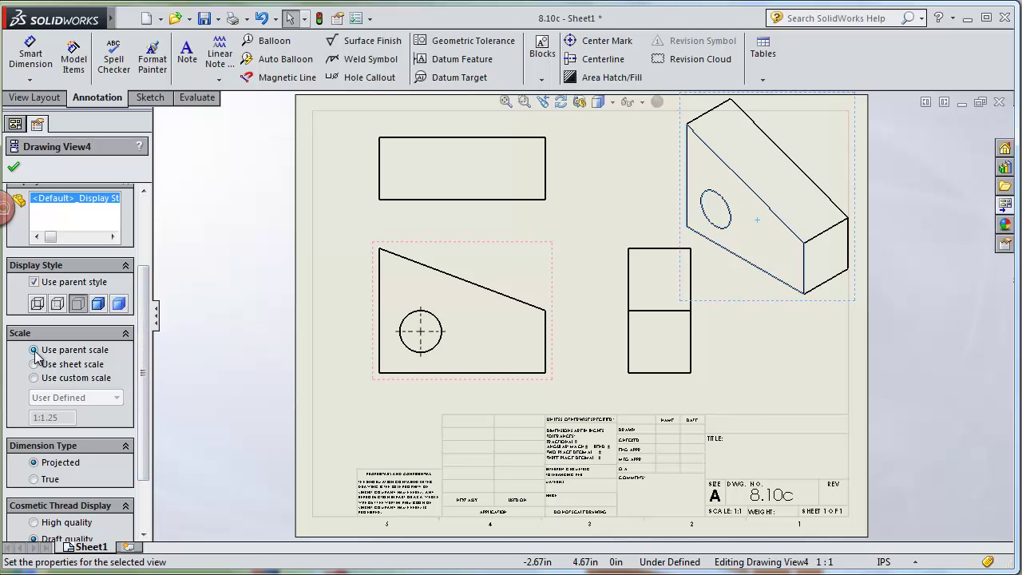
{"action": "left_click", "coordinate": [33, 378]}
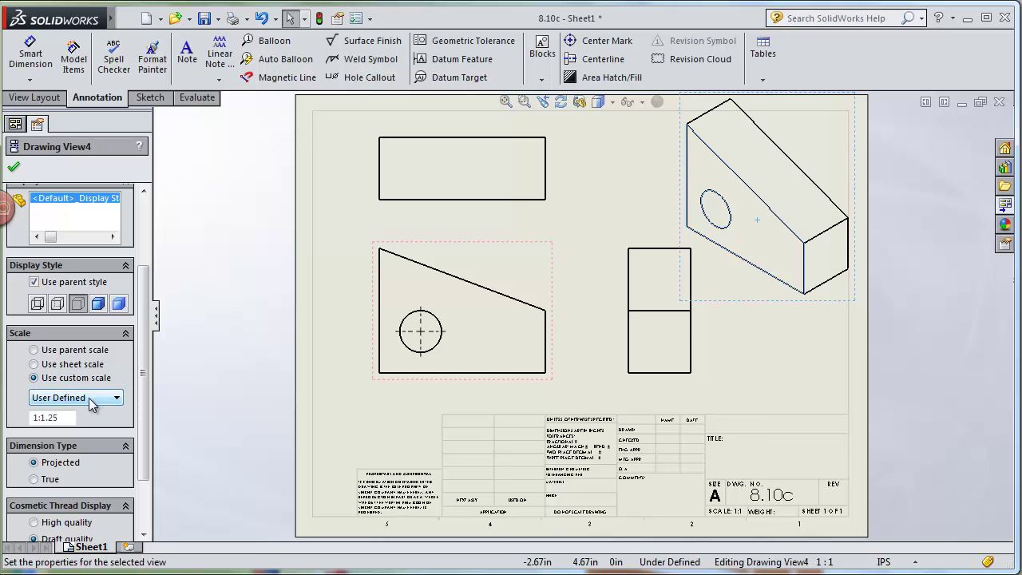
{"action": "left_click", "coordinate": [52, 418]}
{"action": "key", "text": "BackSpace"}
{"action": "type", "text": "7"}
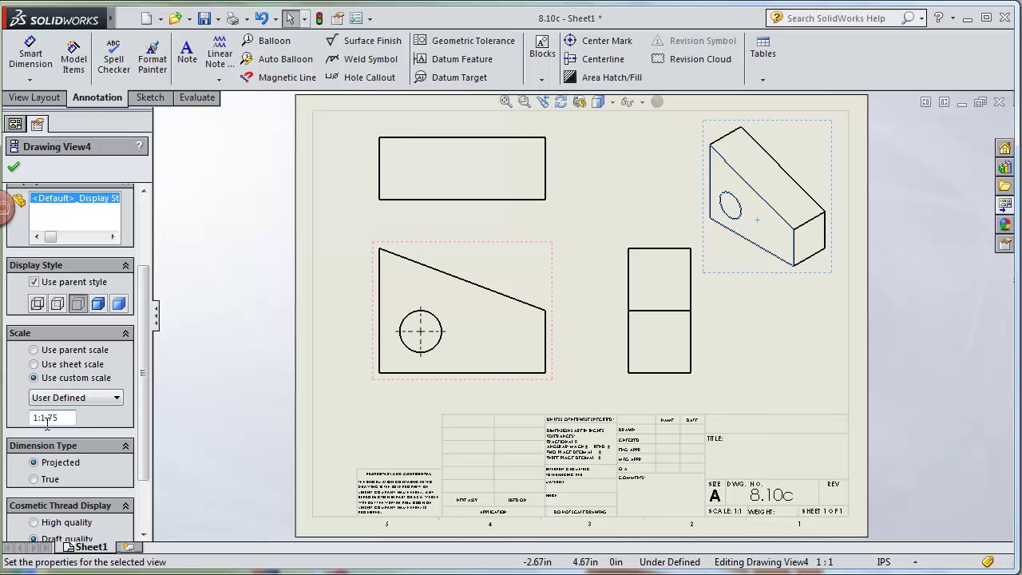
{"action": "left_click", "coordinate": [12, 171]}
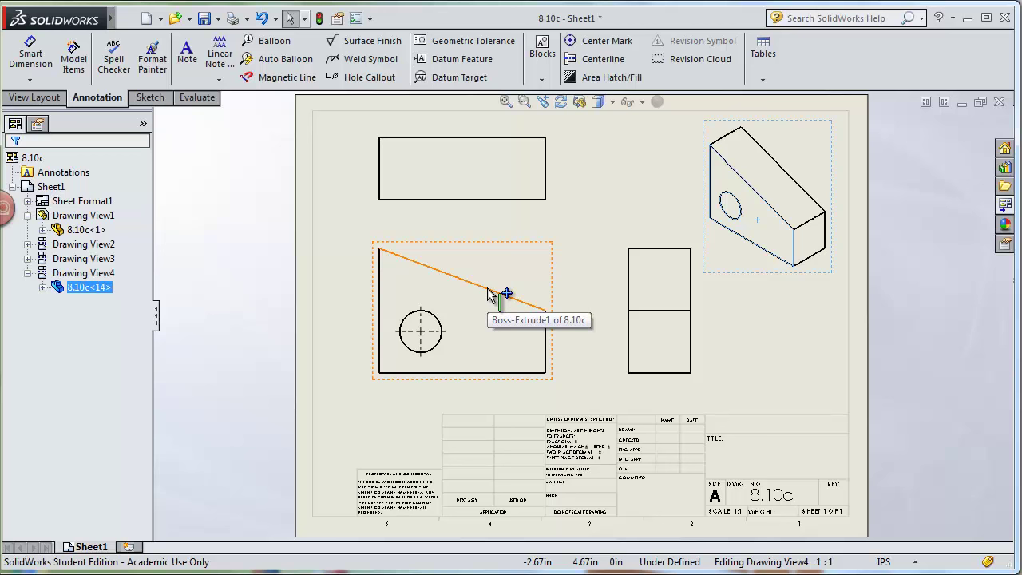
- Shift the front view with its aligned views, then nudge the top view slightly down
{"action": "left_click", "coordinate": [489, 294]}
{"action": "mouse_move", "coordinate": [491, 290]}
{"action": "left_mouse_down"}
{"action": "mouse_move", "coordinate": [492, 305]}
{"action": "mouse_move", "coordinate": [440, 297]}
{"action": "mouse_move", "coordinate": [525, 289]}
{"action": "mouse_move", "coordinate": [483, 286]}
{"action": "mouse_move", "coordinate": [484, 297]}
{"action": "mouse_move", "coordinate": [495, 280]}
{"action": "mouse_move", "coordinate": [495, 297]}
{"action": "mouse_move", "coordinate": [469, 293]}
{"action": "mouse_move", "coordinate": [505, 297]}
{"action": "mouse_move", "coordinate": [496, 279]}
{"action": "mouse_move", "coordinate": [513, 282]}
{"action": "left_mouse_up"}
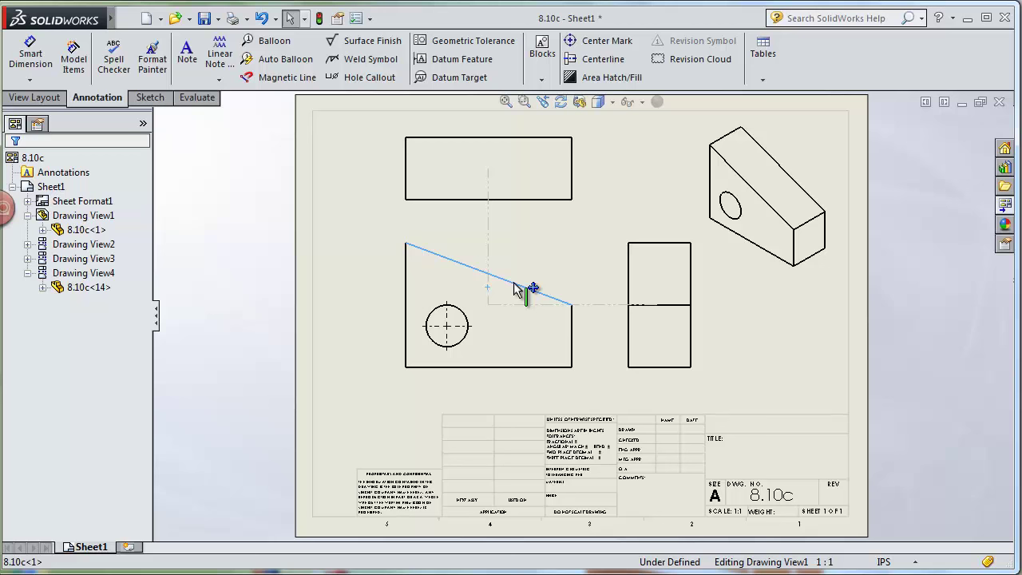
{"action": "left_click_drag", "start_coordinate": [514, 282], "coordinate": [500, 288]}
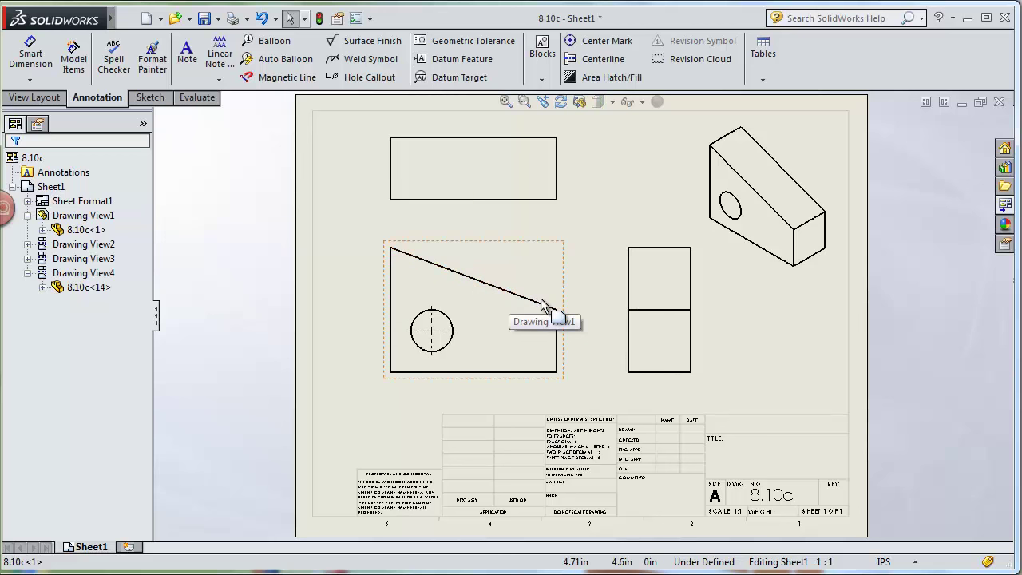
{"action": "mouse_move", "coordinate": [472, 198]}
{"action": "left_mouse_down"}
{"action": "mouse_move", "coordinate": [483, 214]}
{"action": "mouse_move", "coordinate": [480, 203]}
{"action": "mouse_move", "coordinate": [451, 202]}
{"action": "mouse_move", "coordinate": [487, 196]}
{"action": "mouse_move", "coordinate": [477, 200]}
{"action": "left_mouse_up"}
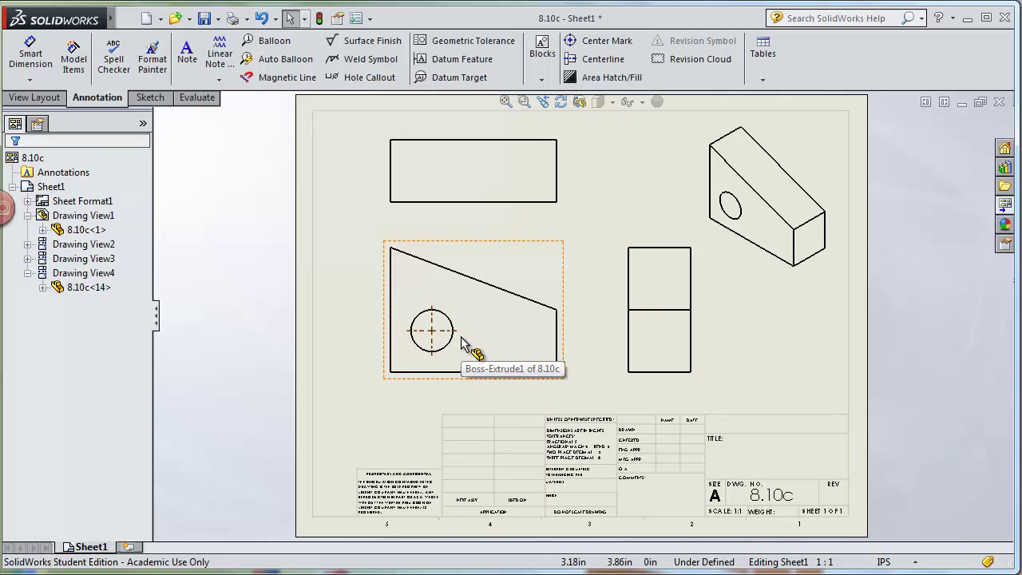
- Toggle the top view's hidden lines back off and restore its parent display style, then select the front view
{"action": "left_click", "coordinate": [469, 171]}
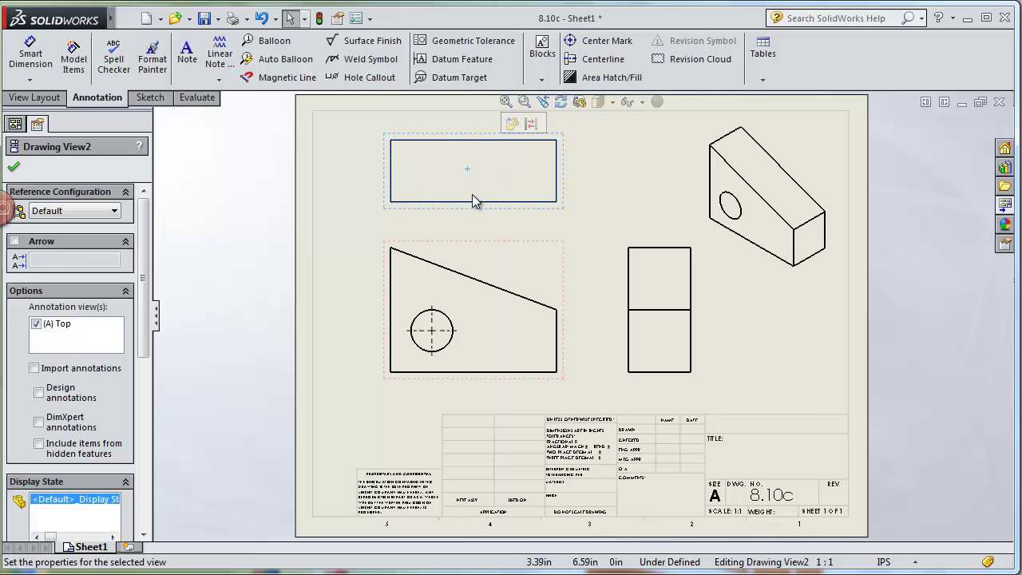
{"action": "left_click_drag", "start_coordinate": [142, 280], "coordinate": [149, 398]}
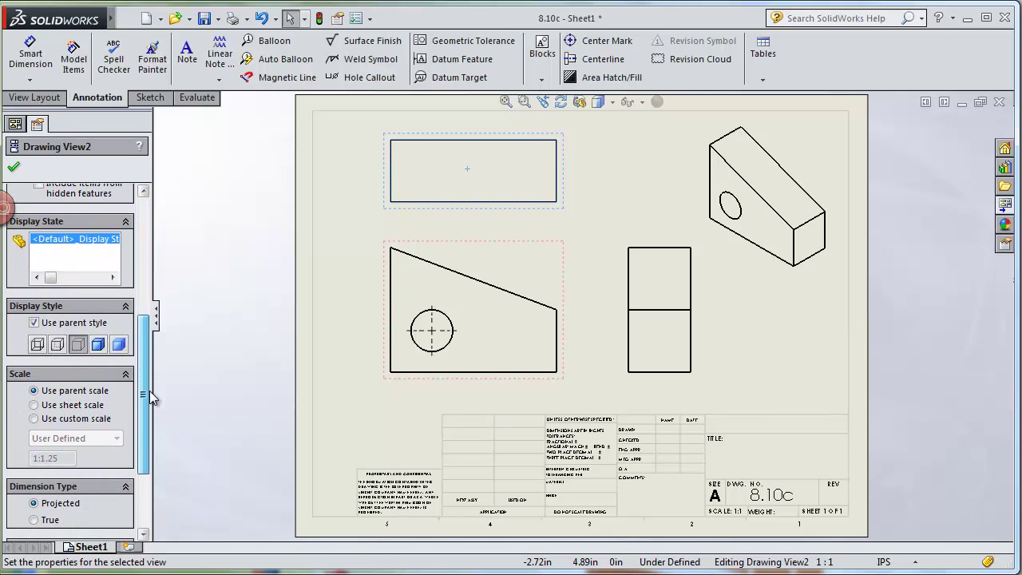
{"action": "left_click", "coordinate": [59, 347]}
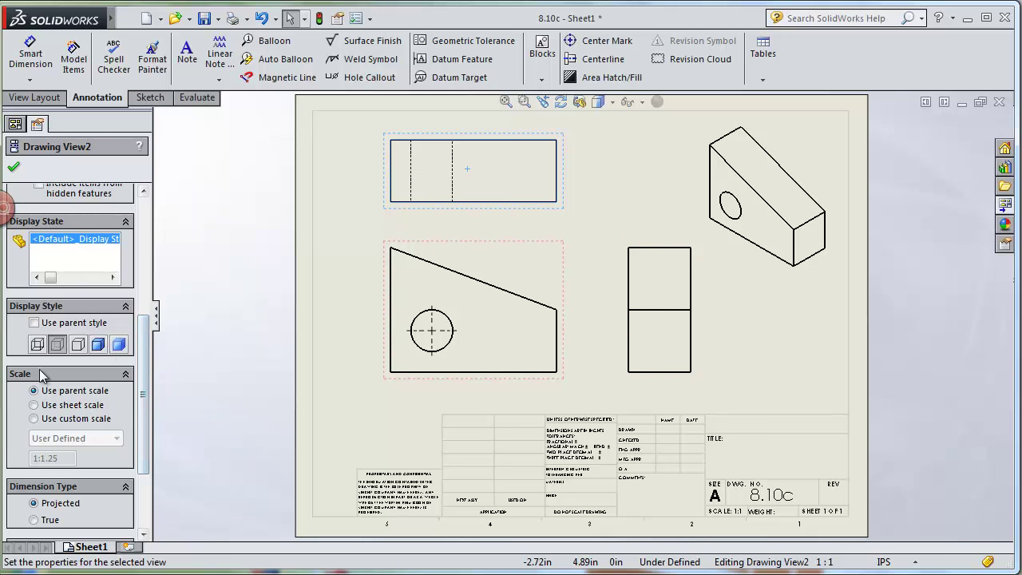
{"action": "left_click", "coordinate": [79, 344]}
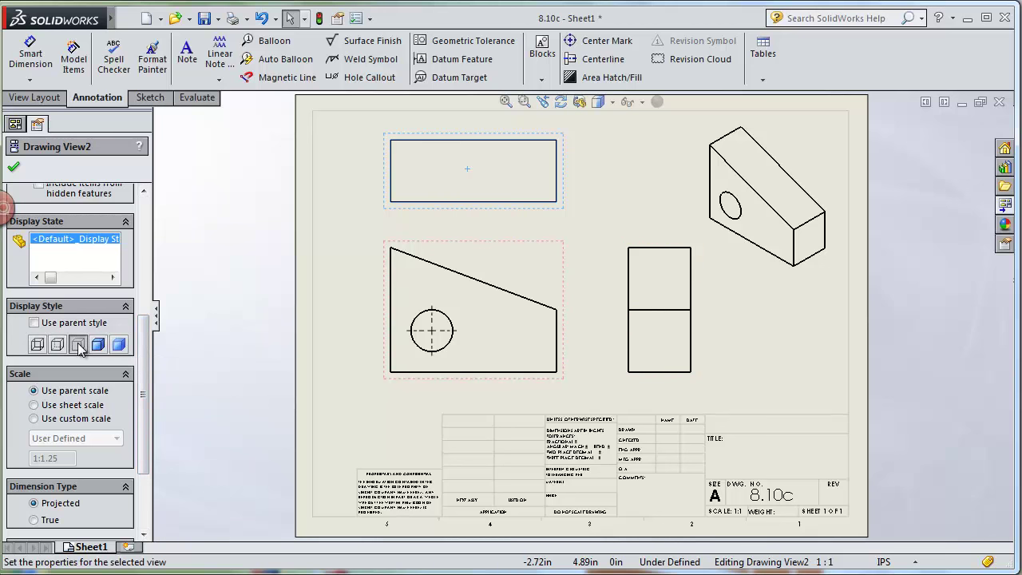
{"action": "left_click", "coordinate": [34, 323]}
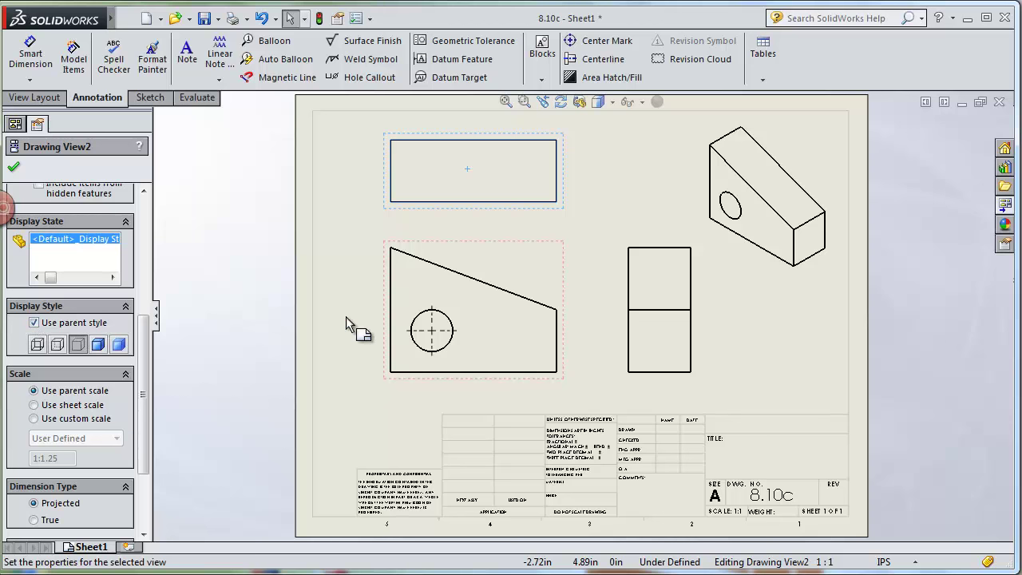
{"action": "left_click", "coordinate": [499, 275]}
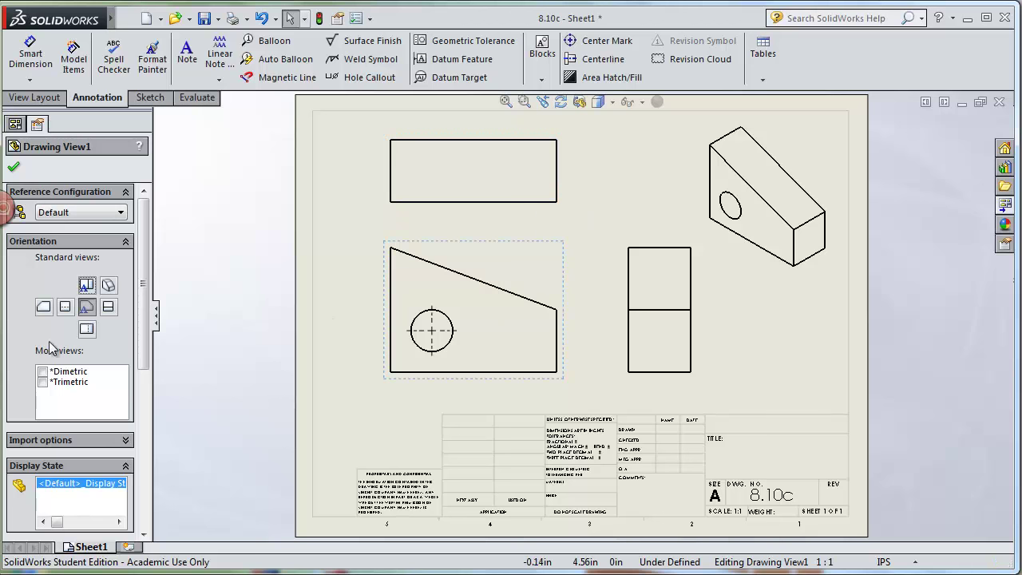
- Set the front view's display style to Hidden Lines Visible, then select the isometric view
{"action": "left_click_drag", "start_coordinate": [142, 276], "coordinate": [137, 366]}
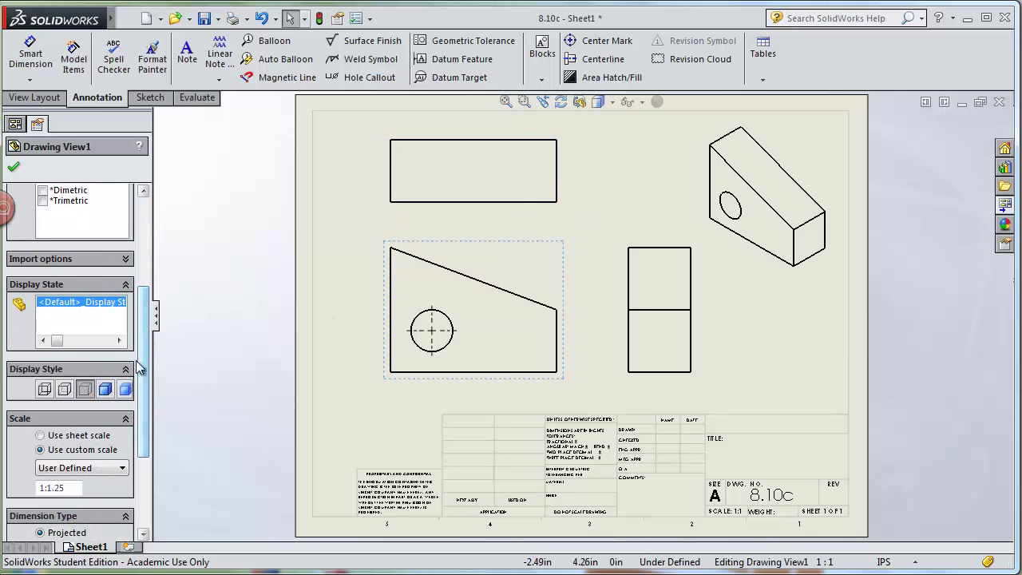
{"action": "left_click", "coordinate": [65, 390]}
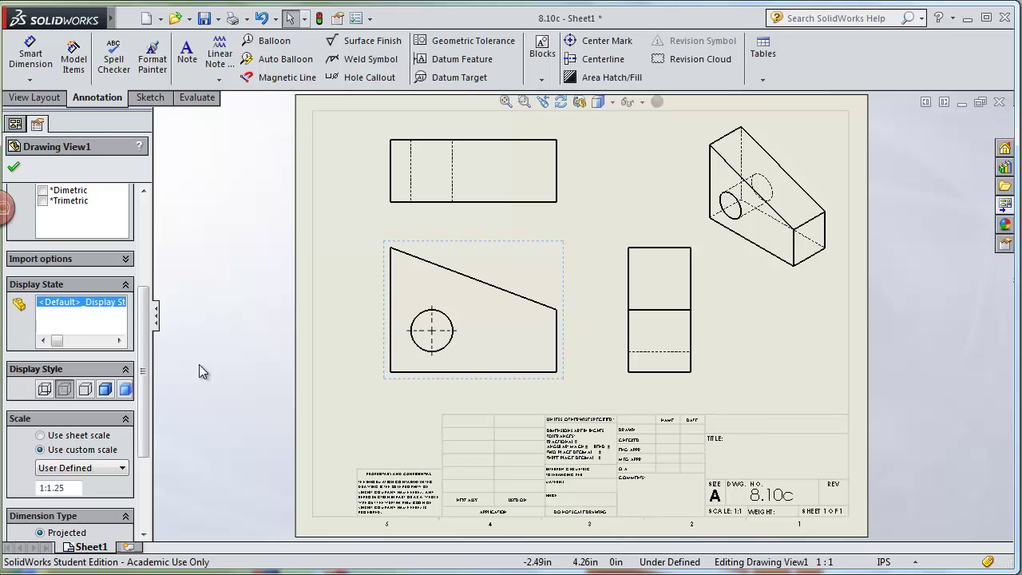
{"action": "left_click", "coordinate": [763, 232]}
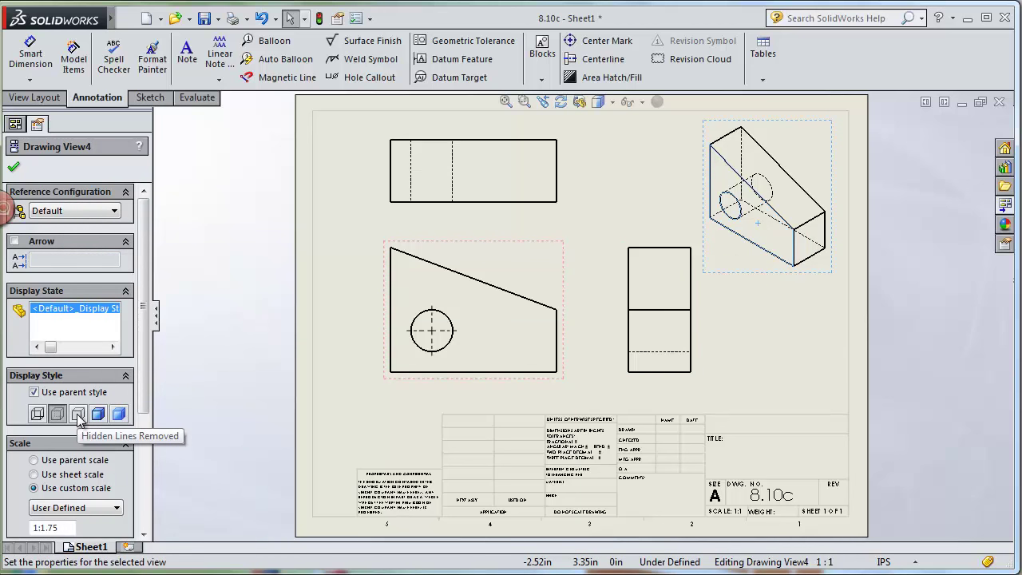
- Set the isometric view to Hidden Lines Removed and delete the front view's circle center mark
{"action": "left_click", "coordinate": [77, 413]}
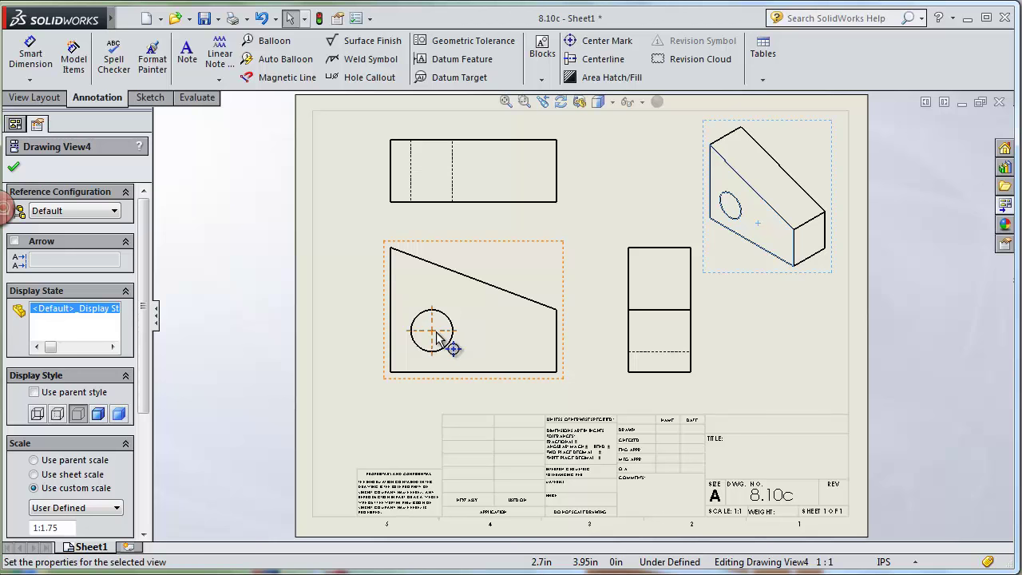
{"action": "left_click", "coordinate": [436, 331]}
{"action": "key", "text": "Delete"}
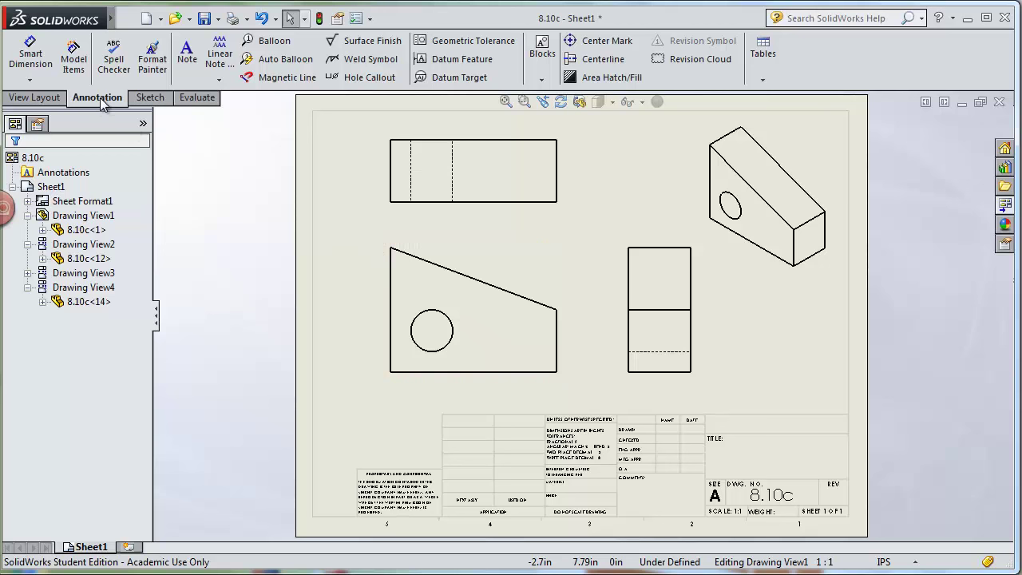
- Place a new center mark on the front view's circular hole
{"action": "left_click", "coordinate": [599, 44]}
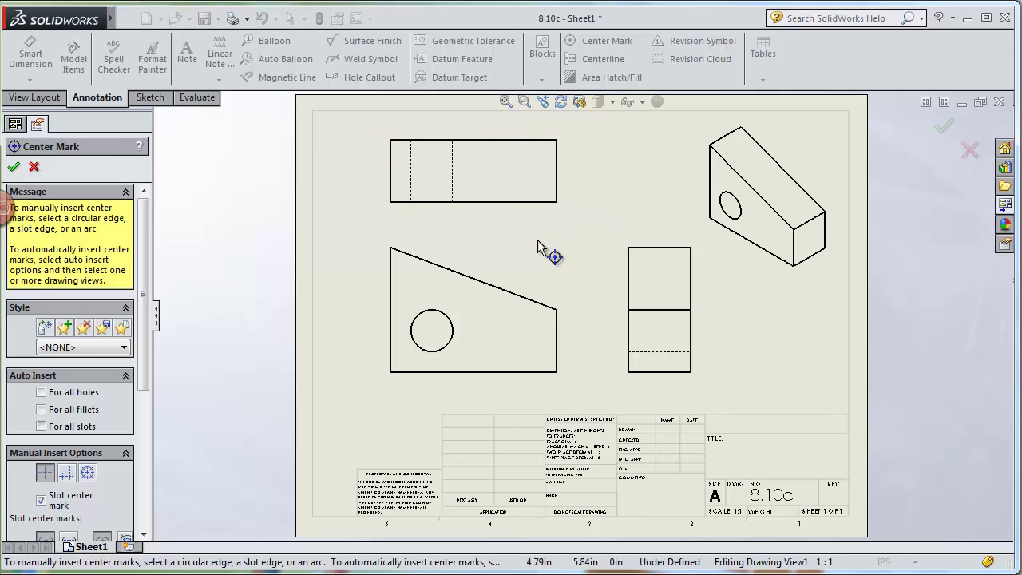
{"action": "left_click", "coordinate": [451, 328]}
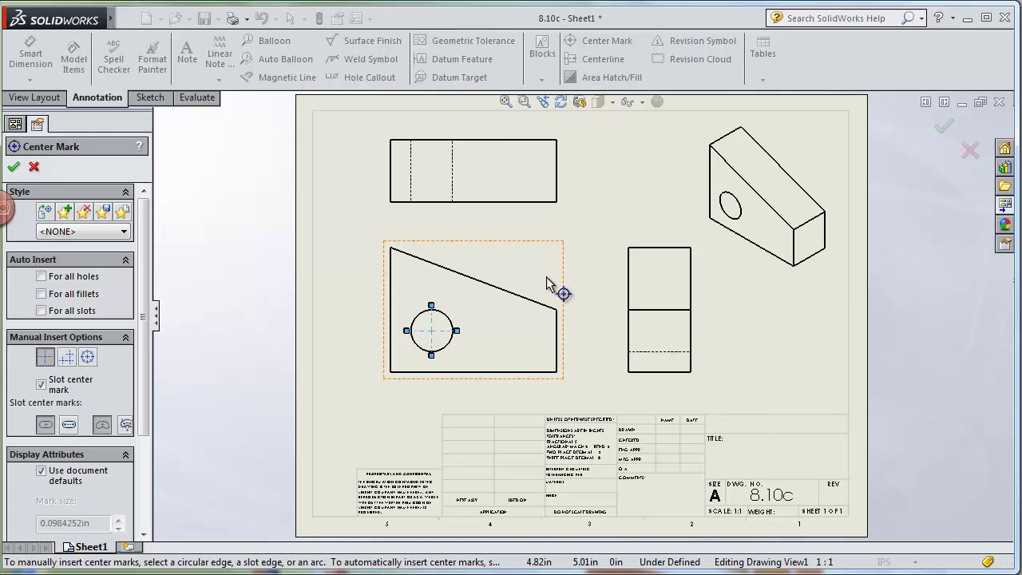
{"action": "left_click", "coordinate": [15, 169]}
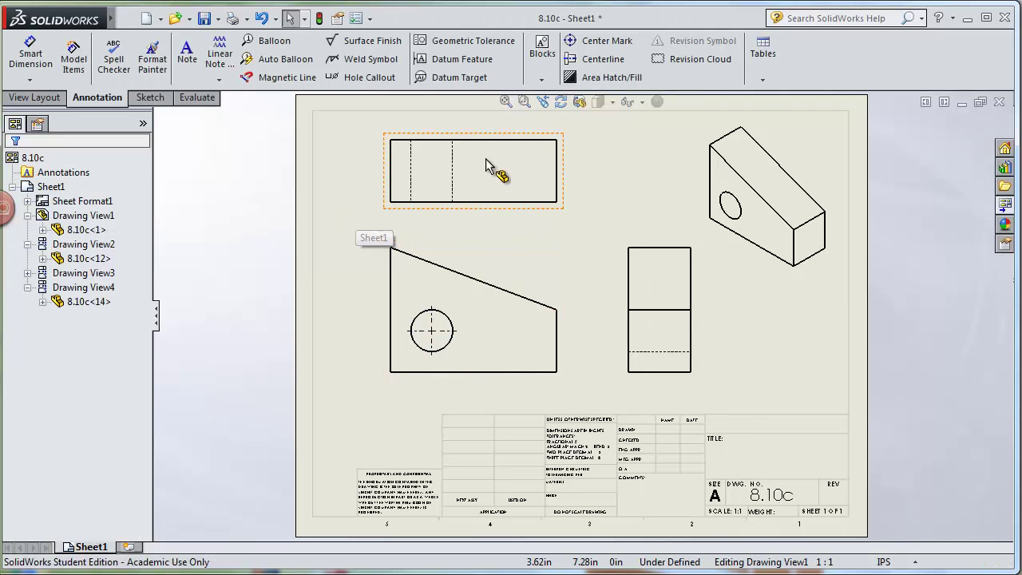
- Add centerlines through the hole in the top view, plus horizontal and vertical ones in the right-side view
{"action": "left_click", "coordinate": [606, 60]}
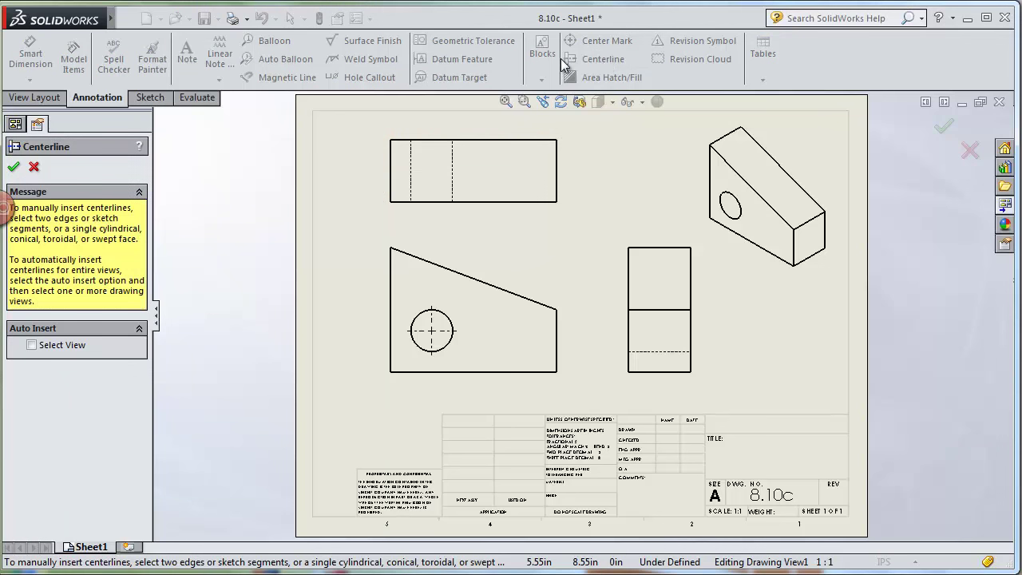
{"action": "left_click", "coordinate": [412, 177]}
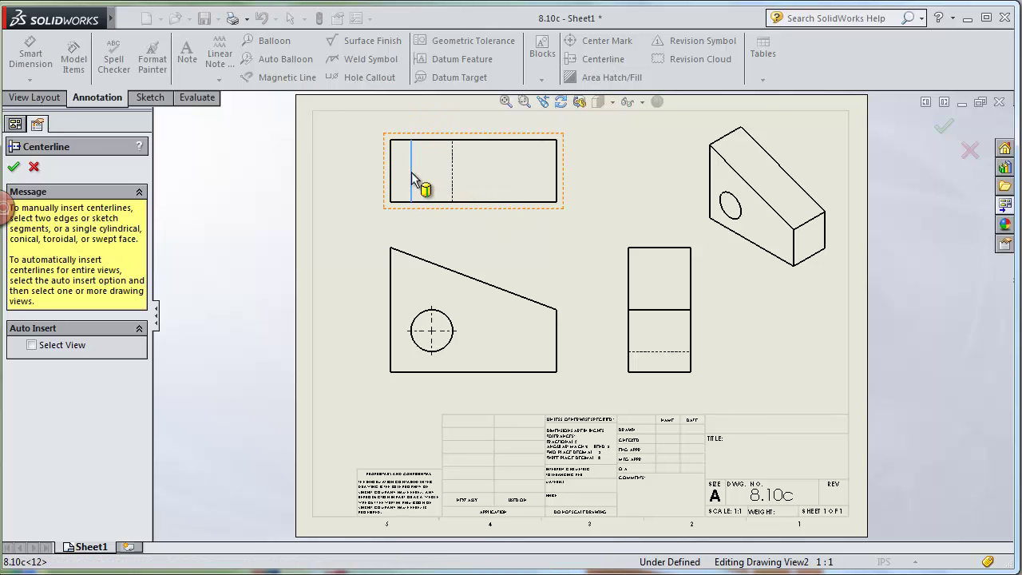
{"action": "left_click", "coordinate": [453, 174]}
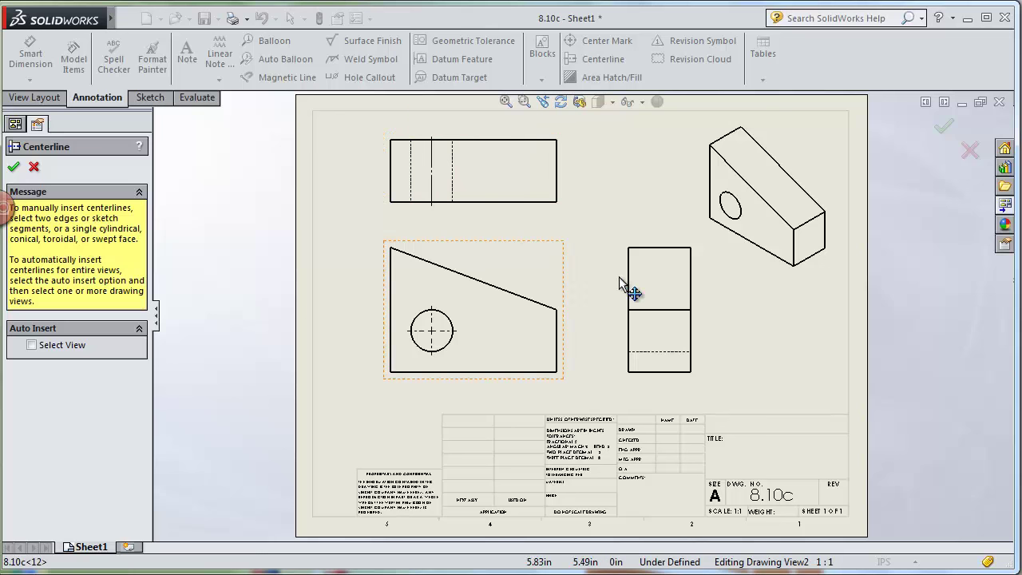
{"action": "left_click", "coordinate": [662, 352]}
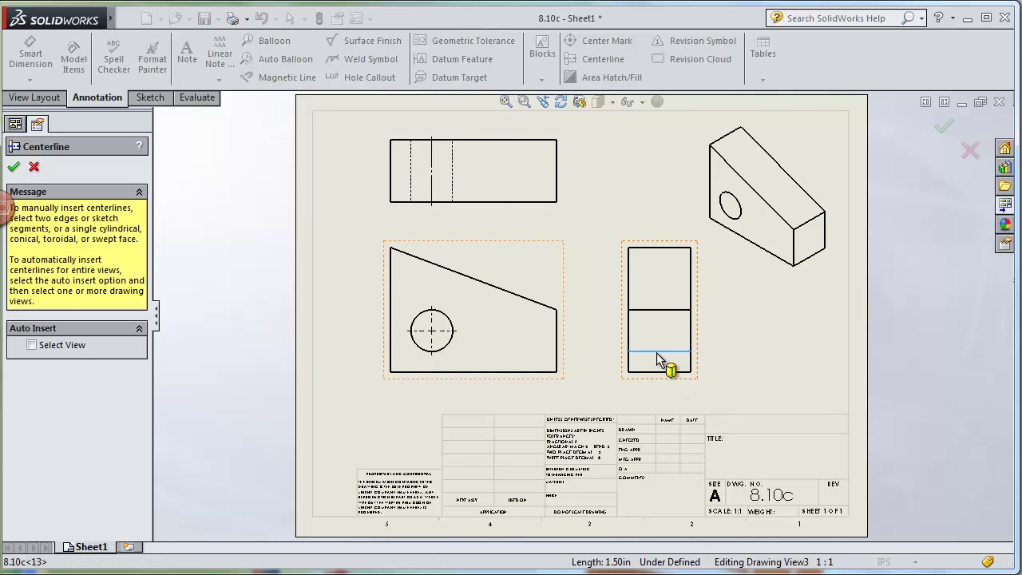
{"action": "left_click", "coordinate": [654, 311]}
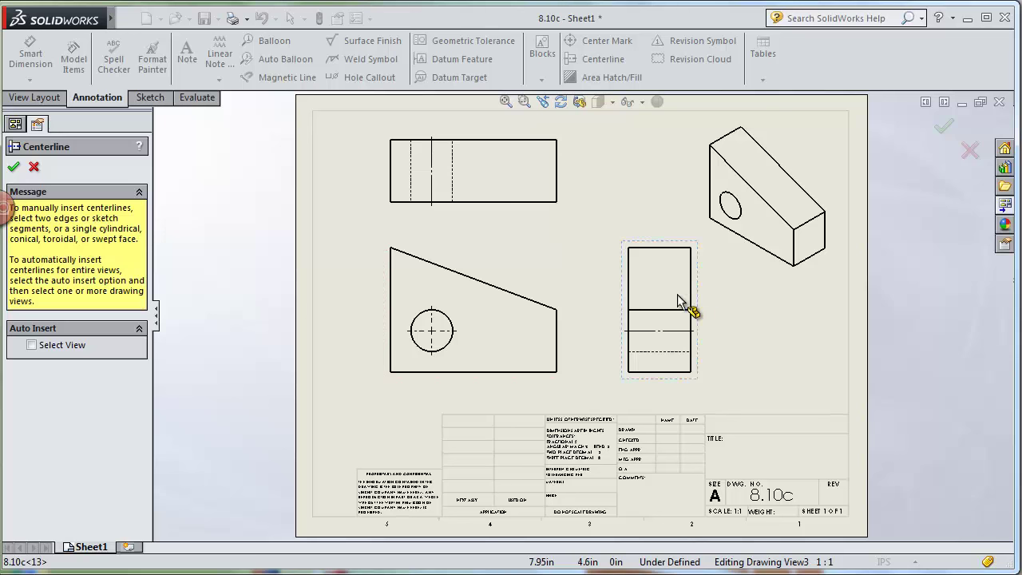
{"action": "left_click", "coordinate": [631, 276]}
{"action": "left_click", "coordinate": [692, 277]}
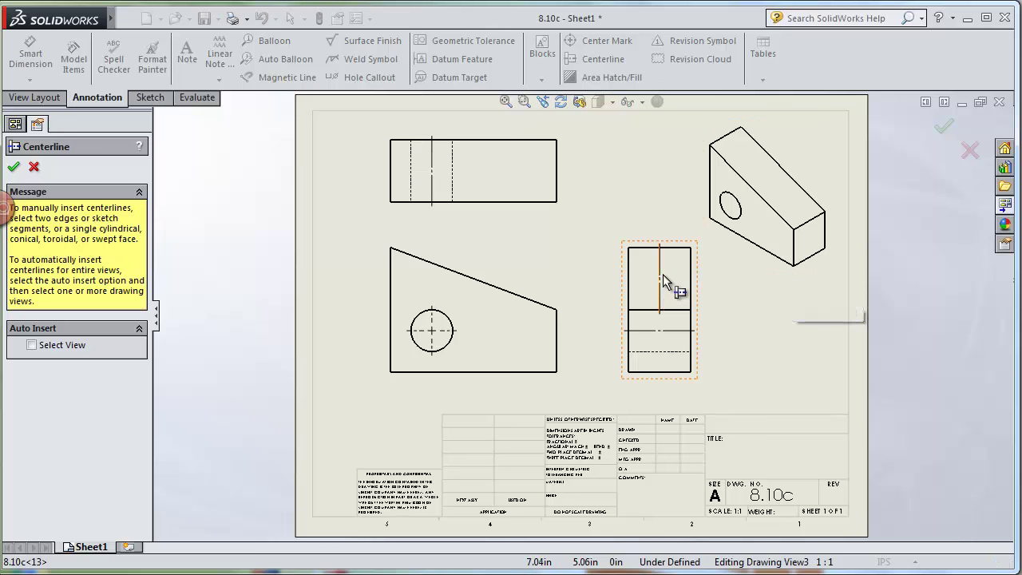
{"action": "key", "text": "Escape"}
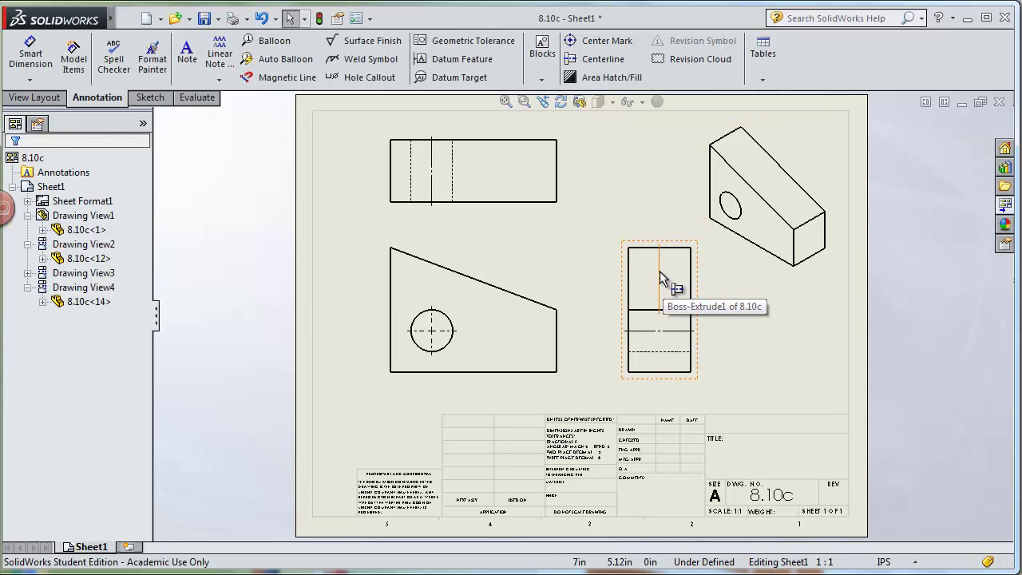
- Delete the extra vertical centerline from the right-side view
{"action": "left_click", "coordinate": [660, 272]}
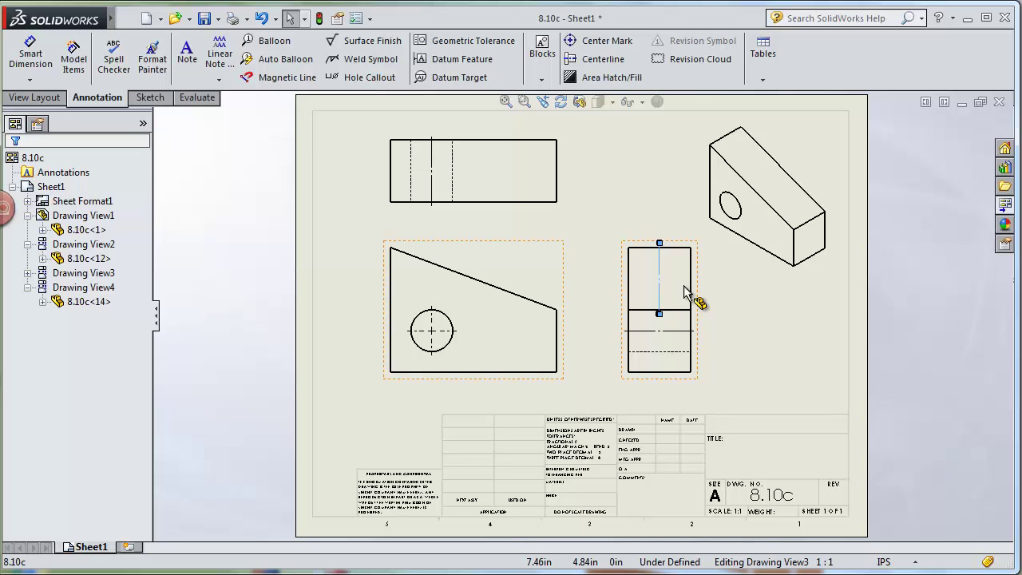
{"action": "key", "text": "Delete"}
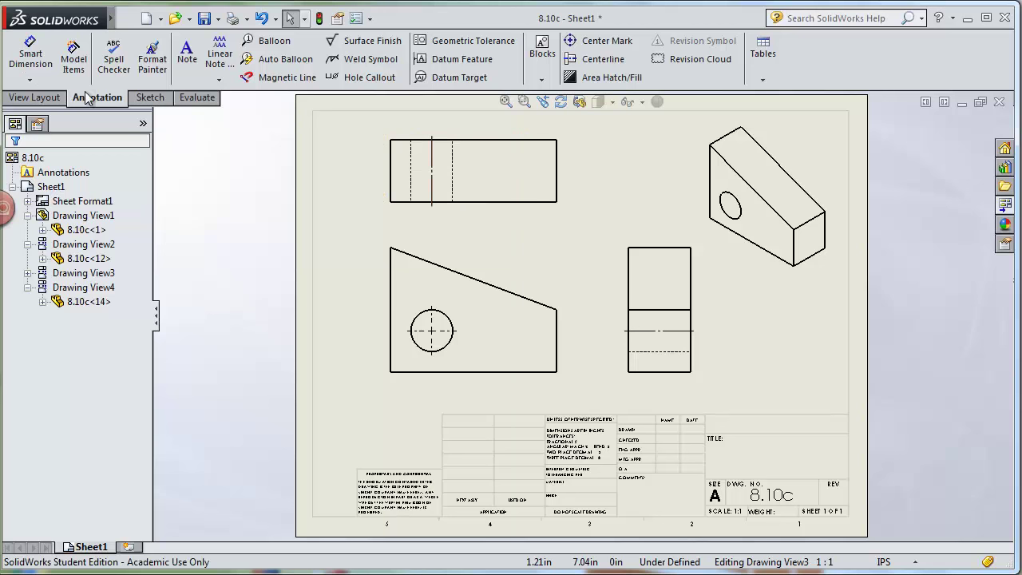
- Dimension the front view's 3.00 height, 4.00 width and 1.50 right edge, and the top view's 1.50 depth
{"action": "left_click", "coordinate": [30, 54]}
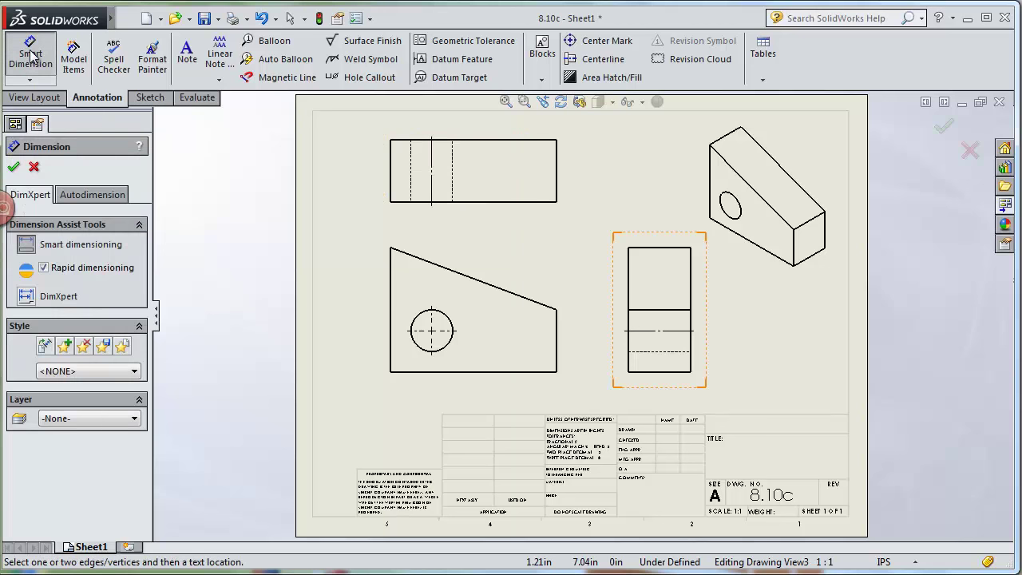
{"action": "left_click", "coordinate": [391, 318]}
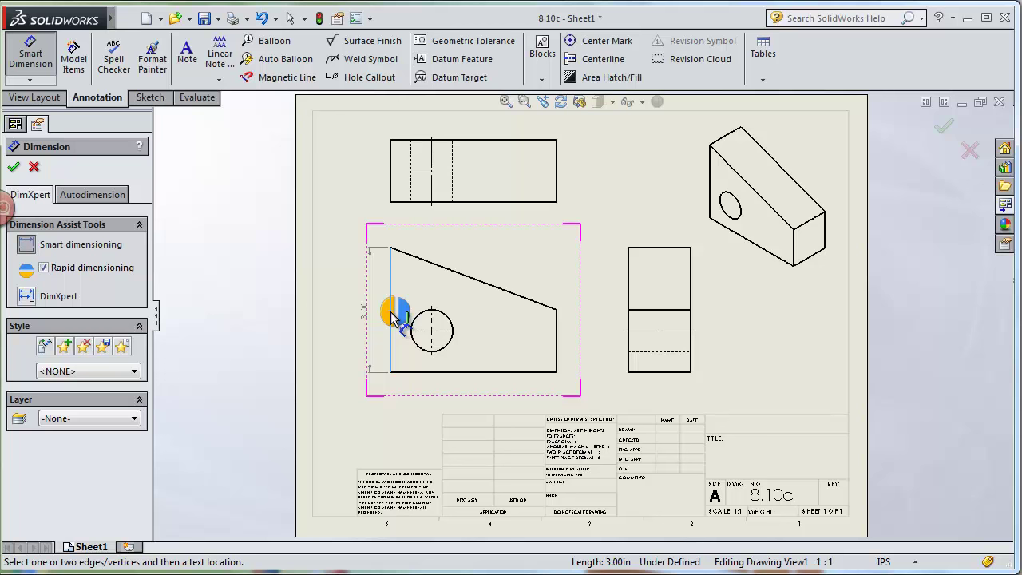
{"action": "left_click", "coordinate": [391, 314]}
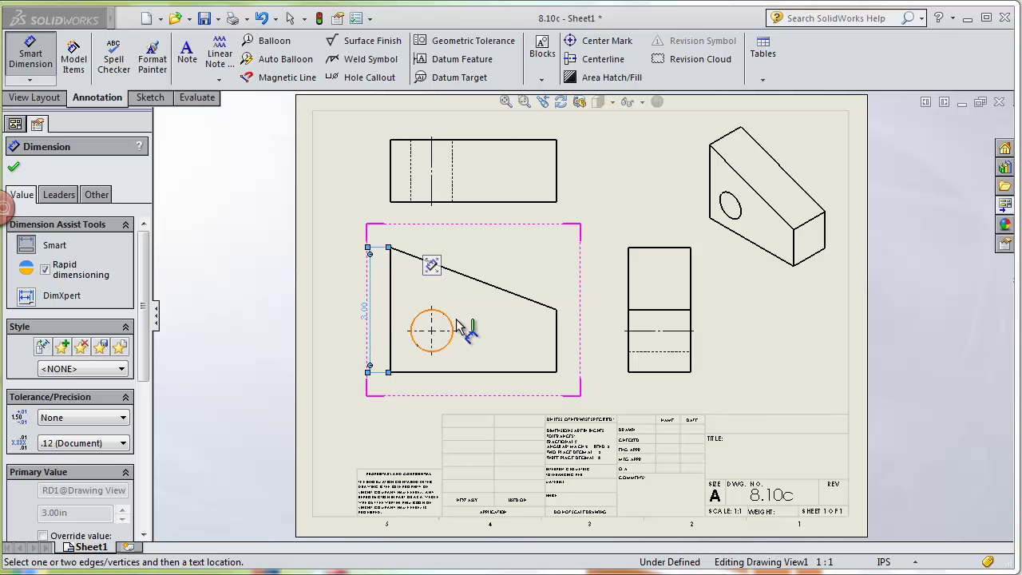
{"action": "left_click", "coordinate": [478, 372]}
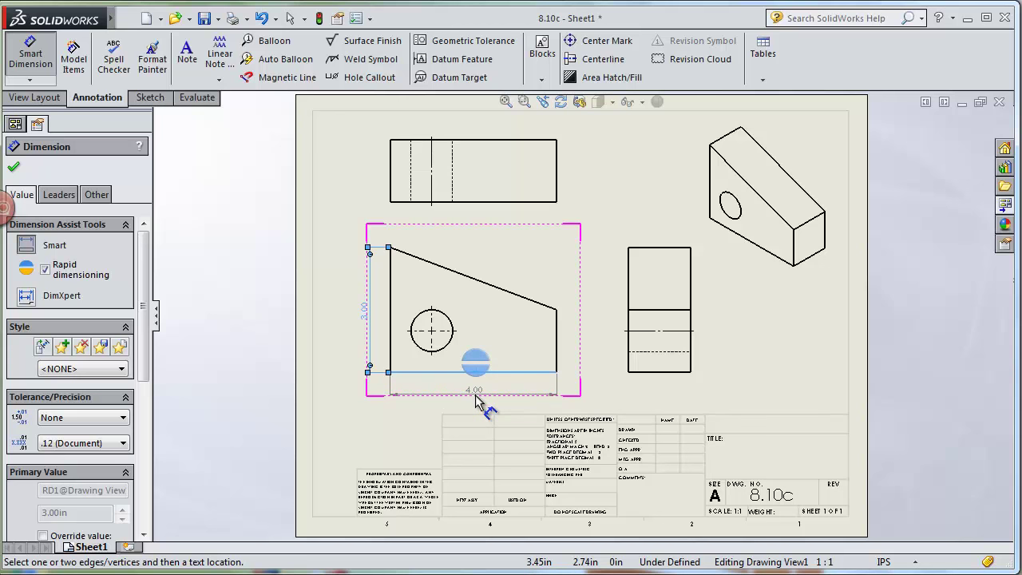
{"action": "left_click", "coordinate": [476, 402]}
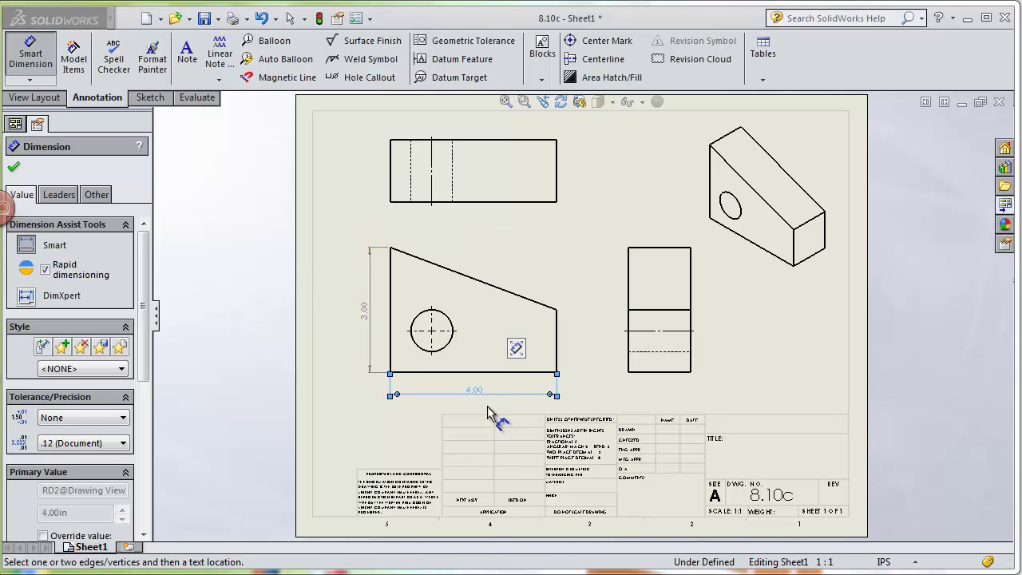
{"action": "left_click", "coordinate": [559, 340]}
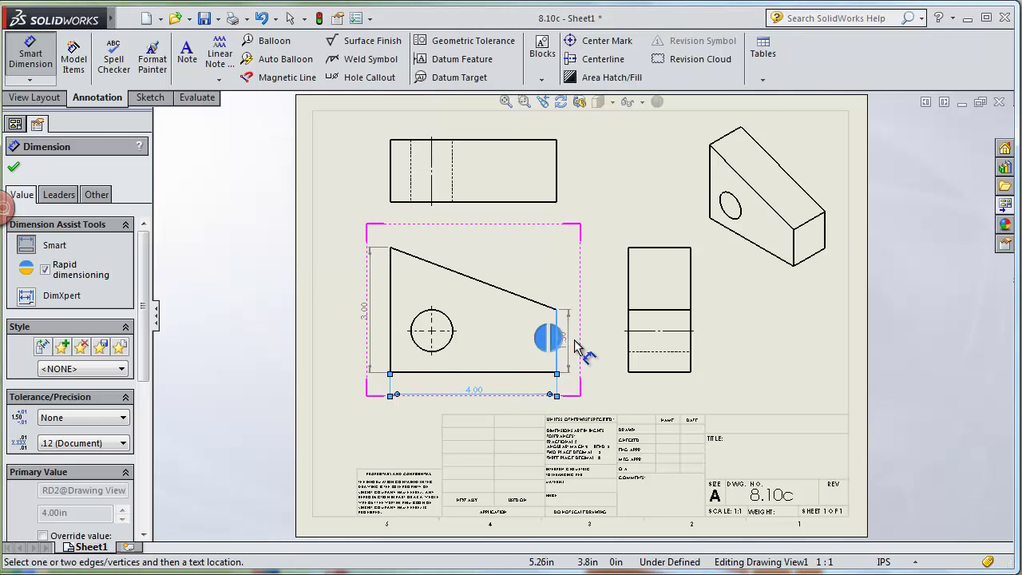
{"action": "left_click", "coordinate": [587, 350]}
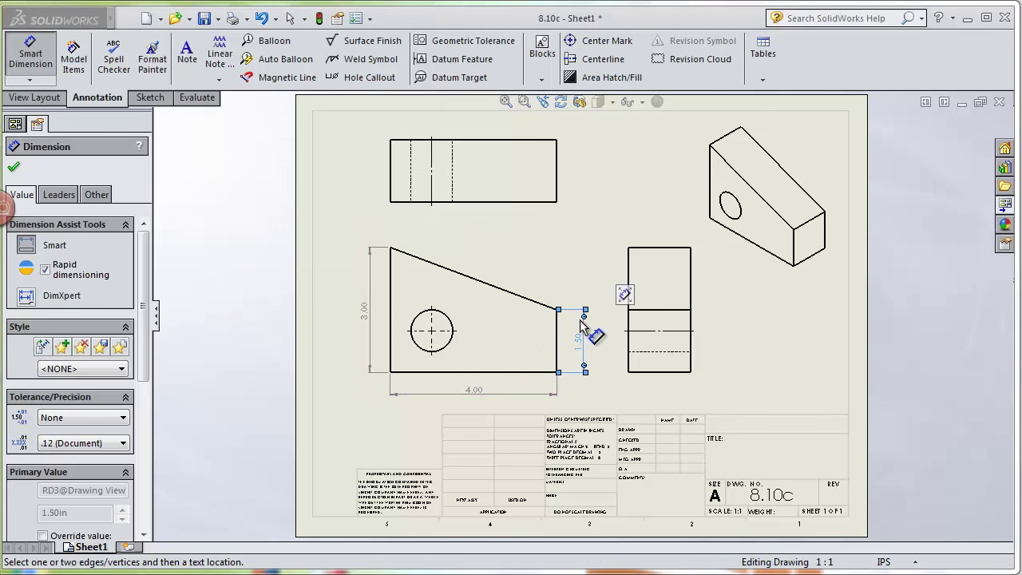
{"action": "left_click", "coordinate": [558, 174]}
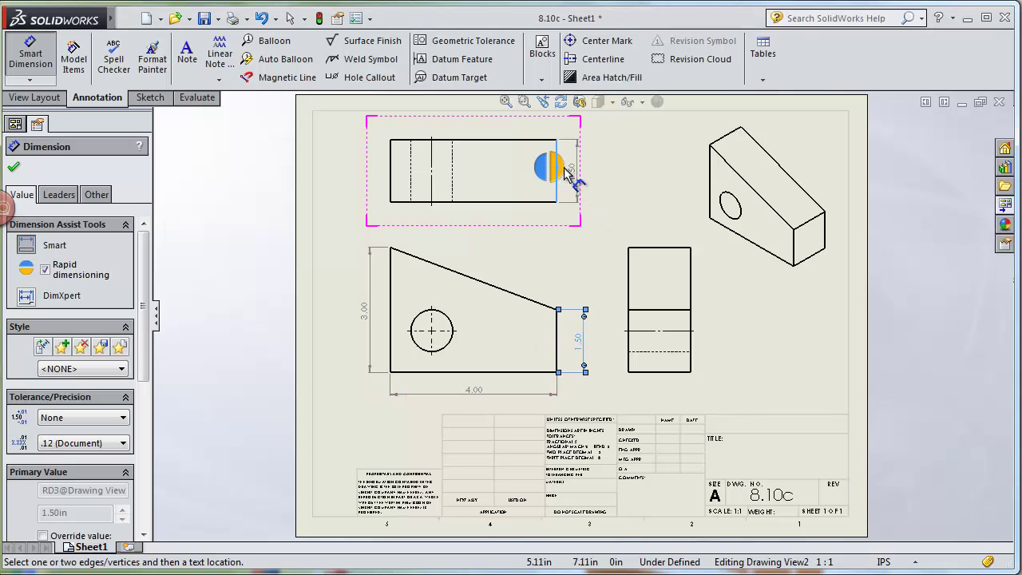
{"action": "left_click", "coordinate": [588, 172]}
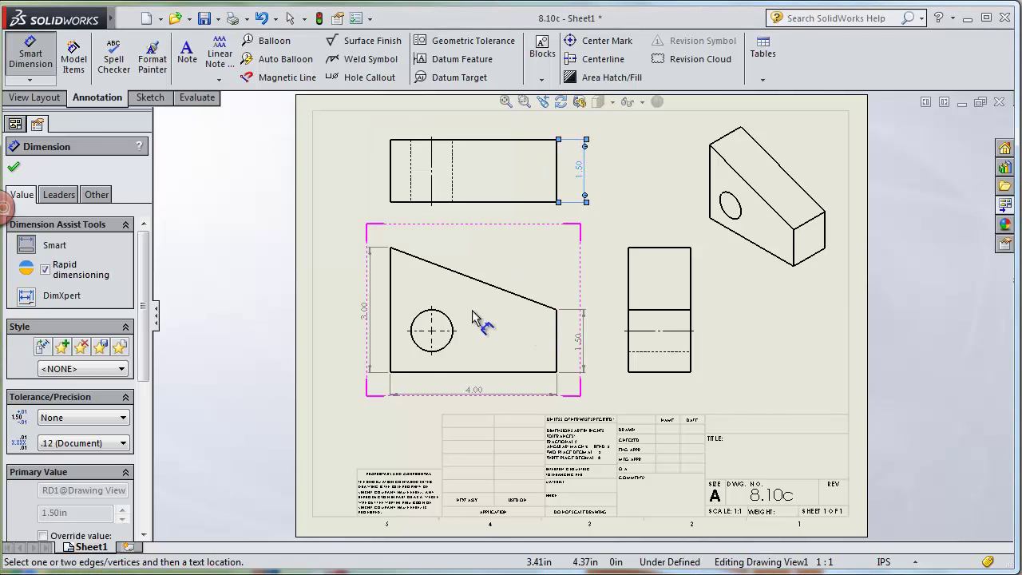
- Dimension the hole with a Ø1.00 diameter and two 1.00 locations from the bottom and left edges
{"action": "left_click", "coordinate": [453, 325]}
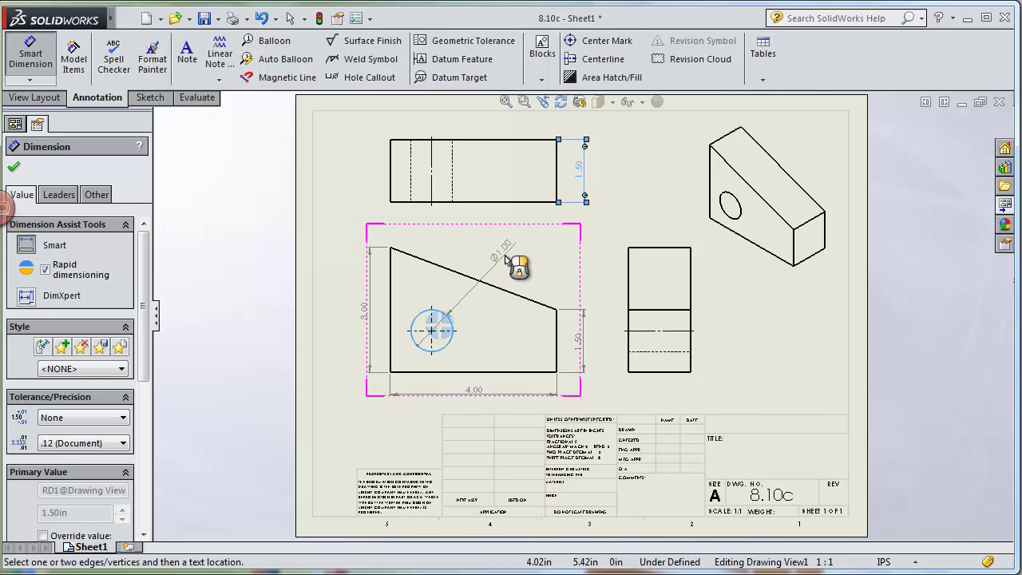
{"action": "left_click", "coordinate": [508, 266]}
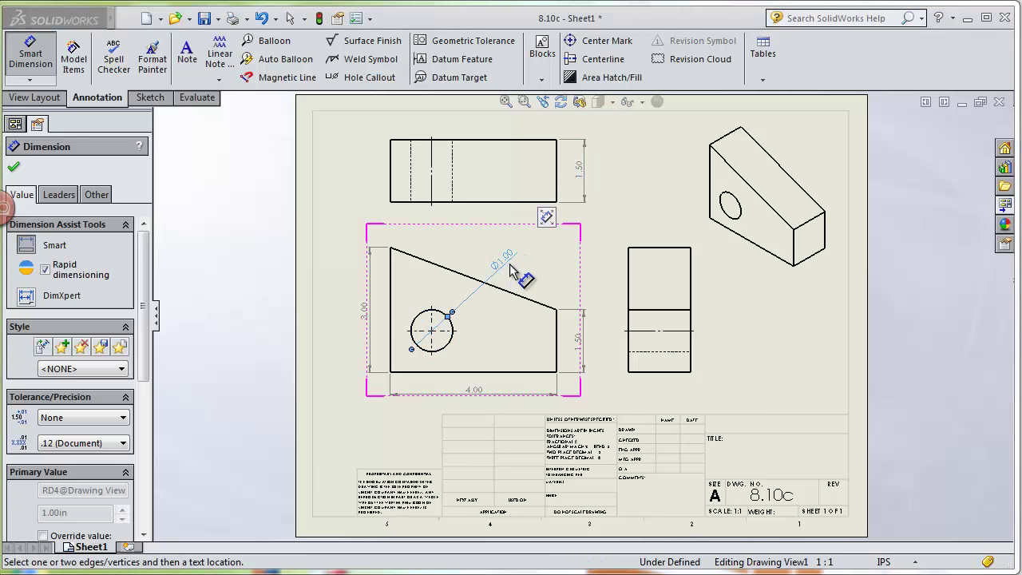
{"action": "left_click", "coordinate": [418, 379]}
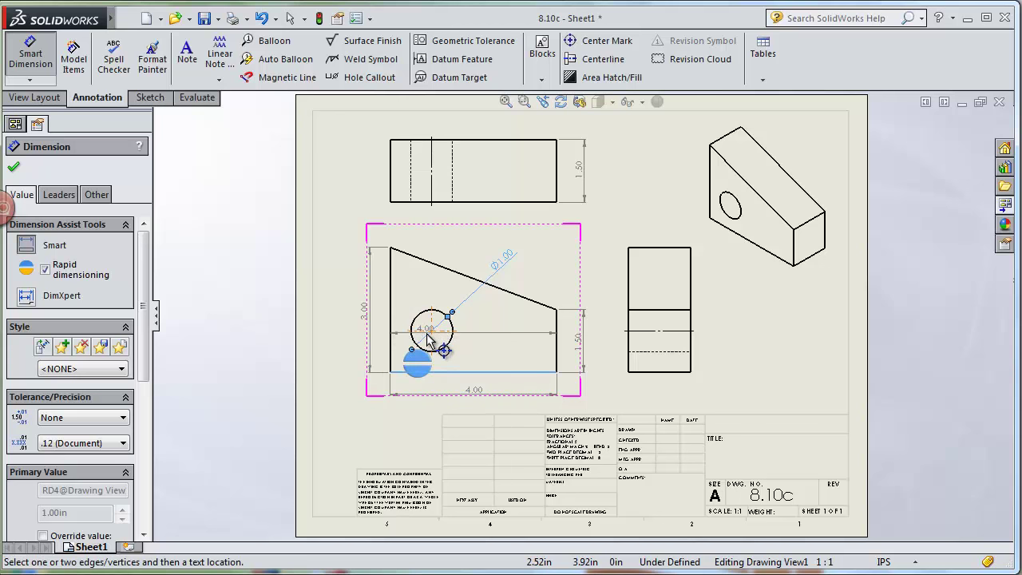
{"action": "left_click", "coordinate": [417, 347]}
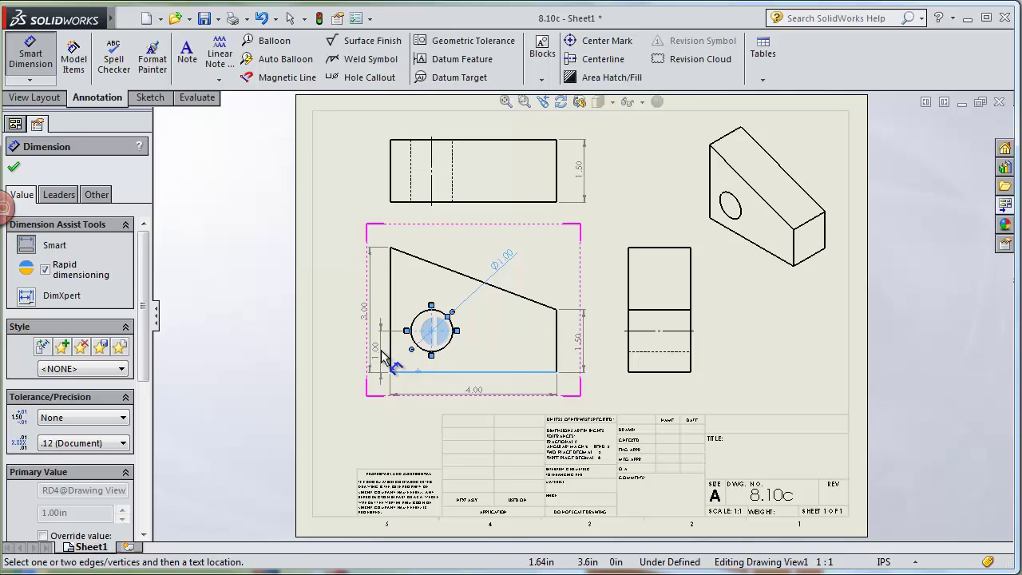
{"action": "left_click", "coordinate": [383, 360]}
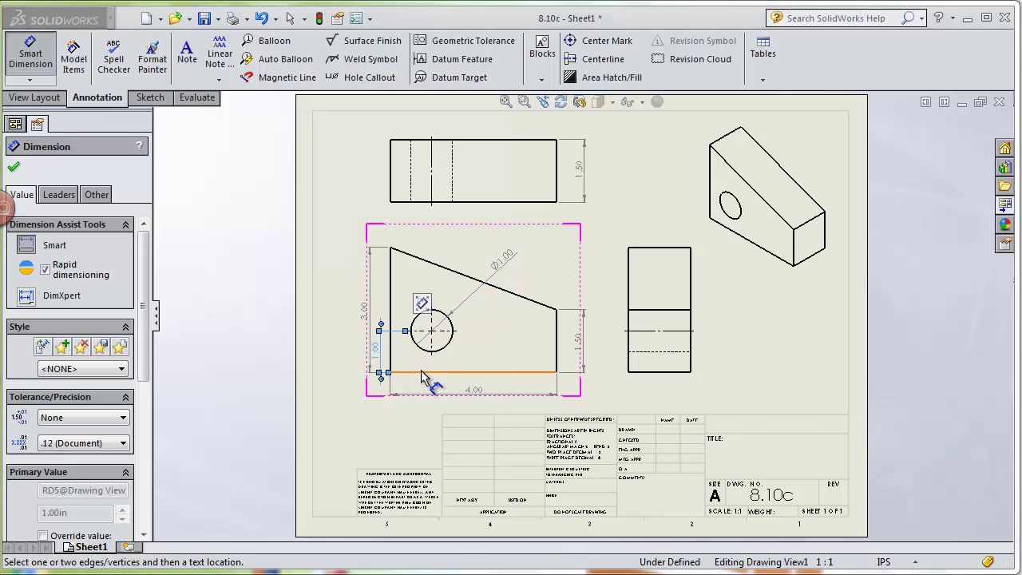
{"action": "left_click", "coordinate": [392, 351]}
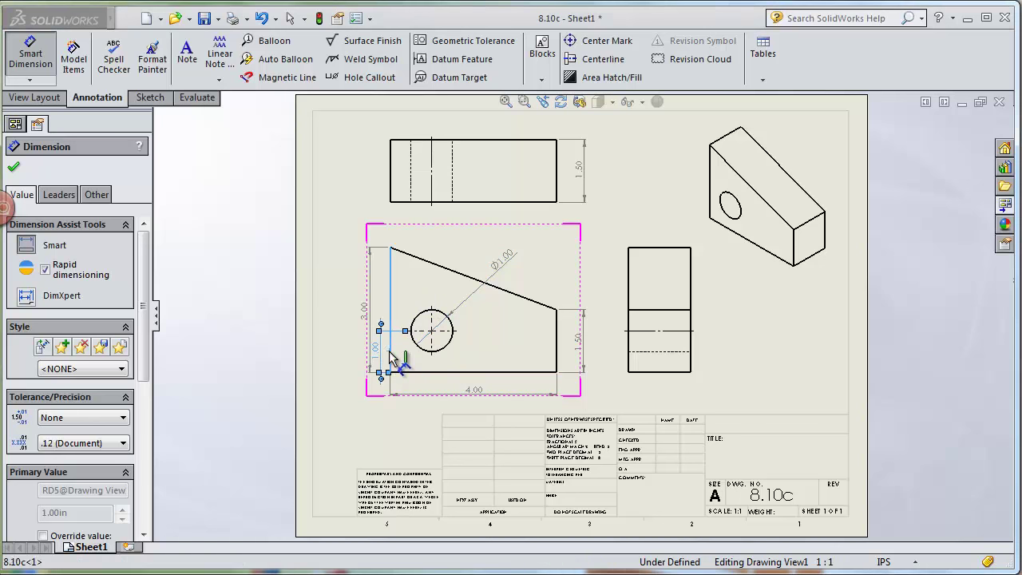
{"action": "left_click", "coordinate": [429, 339]}
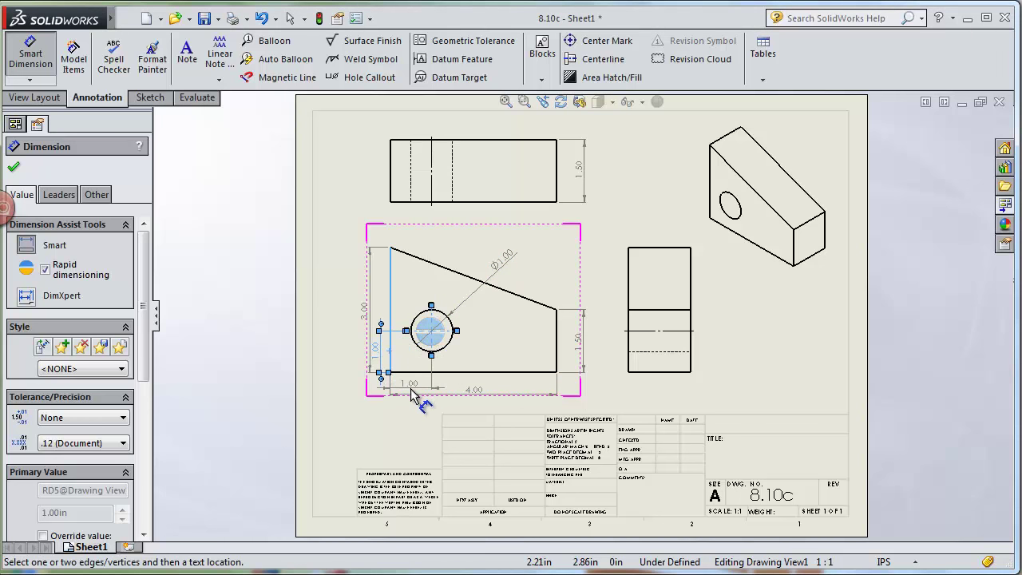
{"action": "left_click", "coordinate": [413, 396]}
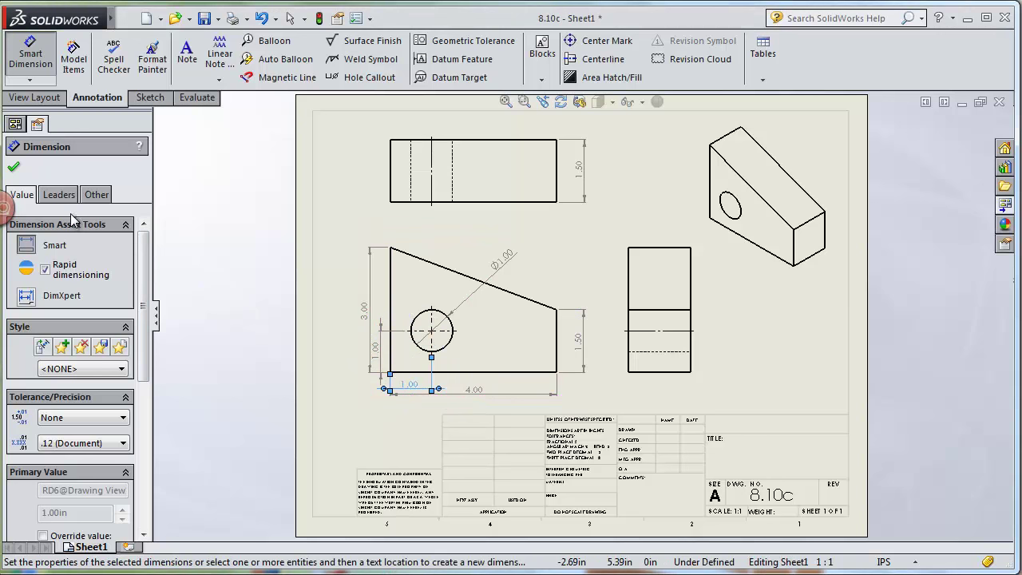
- Drag the 3.00, 1.00 and 4.00 dimensions outward so they sit clear of the front view outline
{"action": "key", "text": "Escape"}
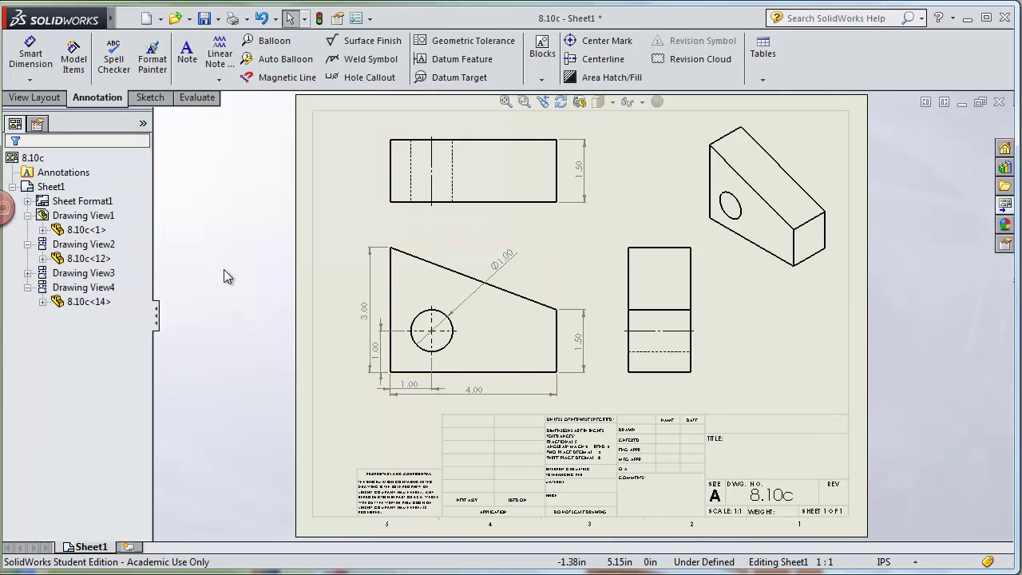
{"action": "left_click", "coordinate": [361, 322]}
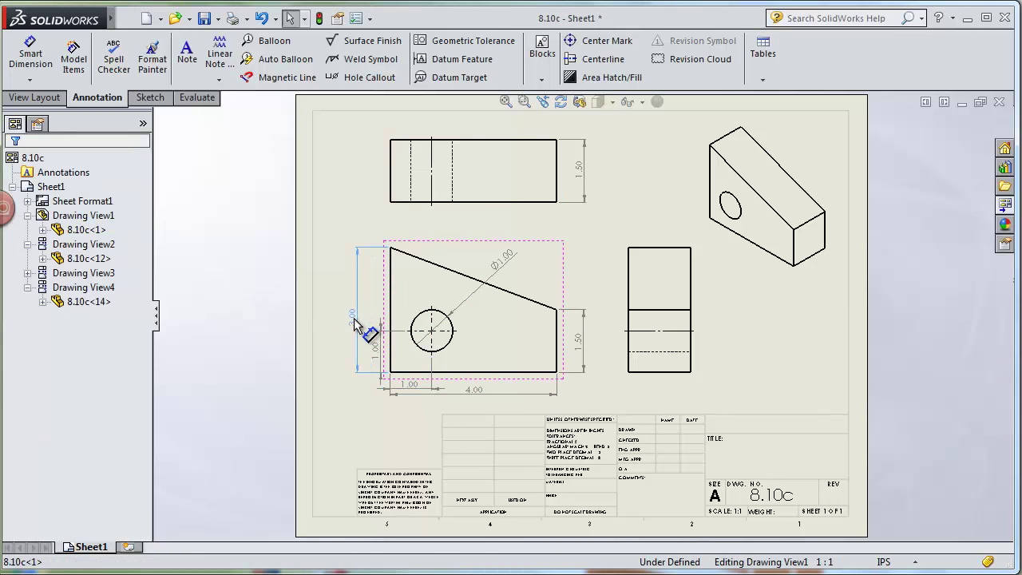
{"action": "left_click_drag", "start_coordinate": [358, 324], "coordinate": [376, 357]}
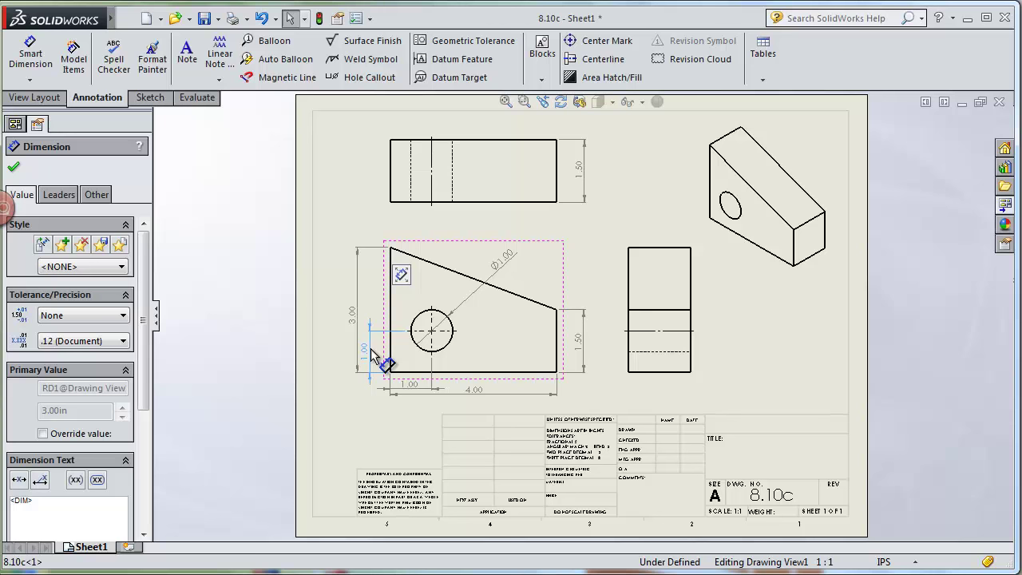
{"action": "left_click_drag", "start_coordinate": [373, 357], "coordinate": [373, 358]}
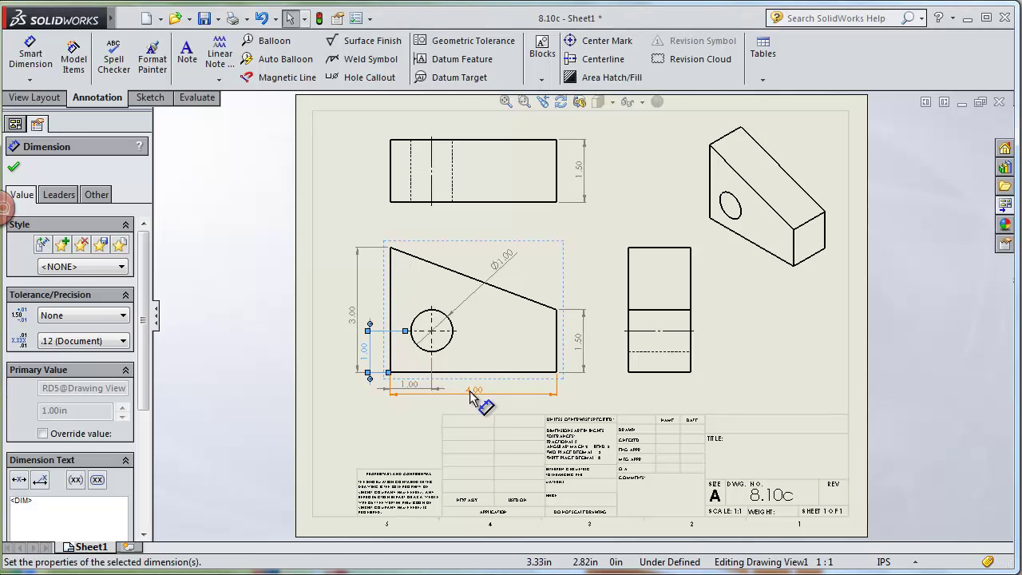
{"action": "left_click_drag", "start_coordinate": [470, 391], "coordinate": [472, 401]}
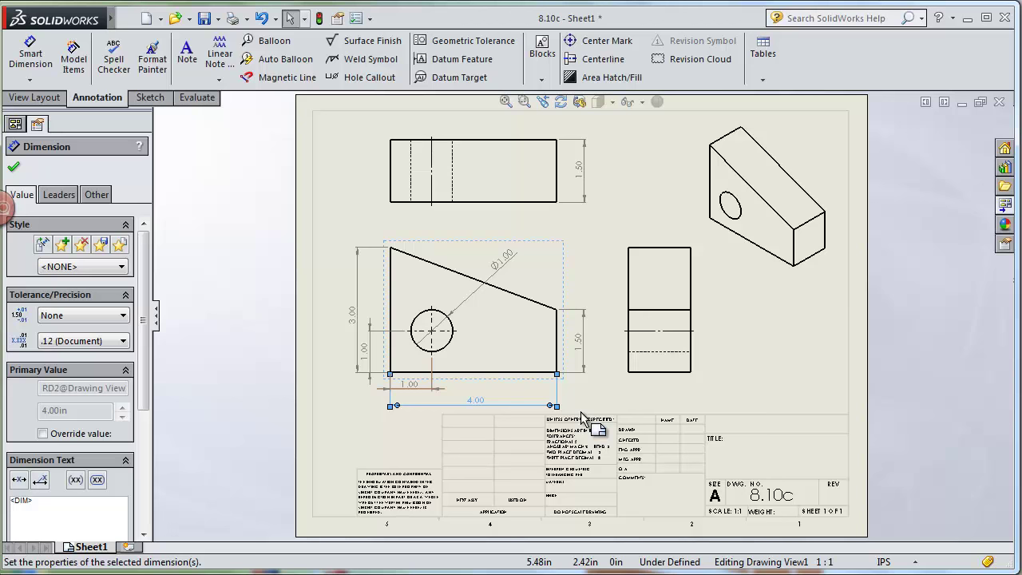
{"action": "left_click", "coordinate": [582, 417]}
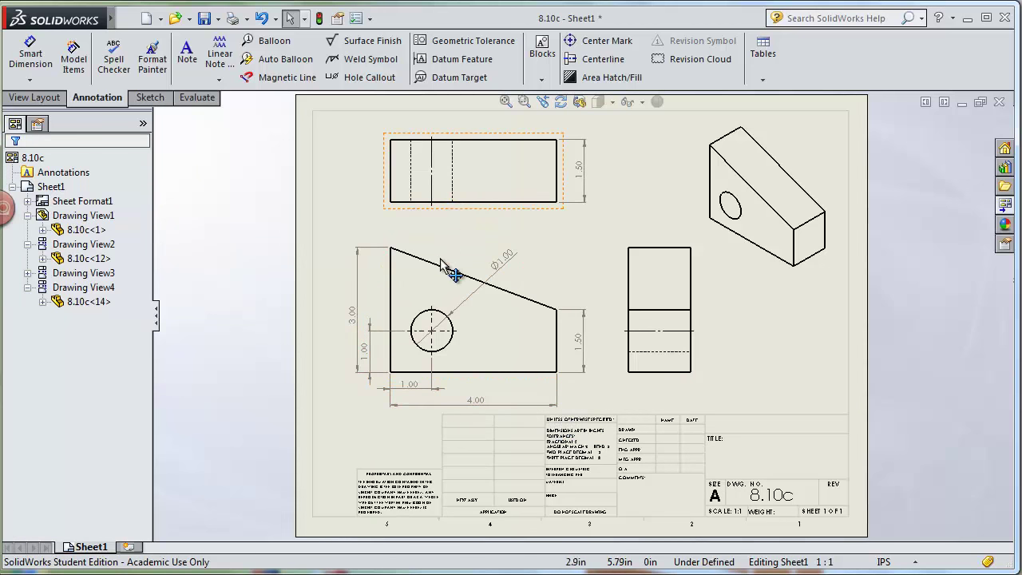
- Drag the front view slightly upward so the aligned right view shifts up with it
{"action": "left_click_drag", "start_coordinate": [437, 267], "coordinate": [434, 256]}
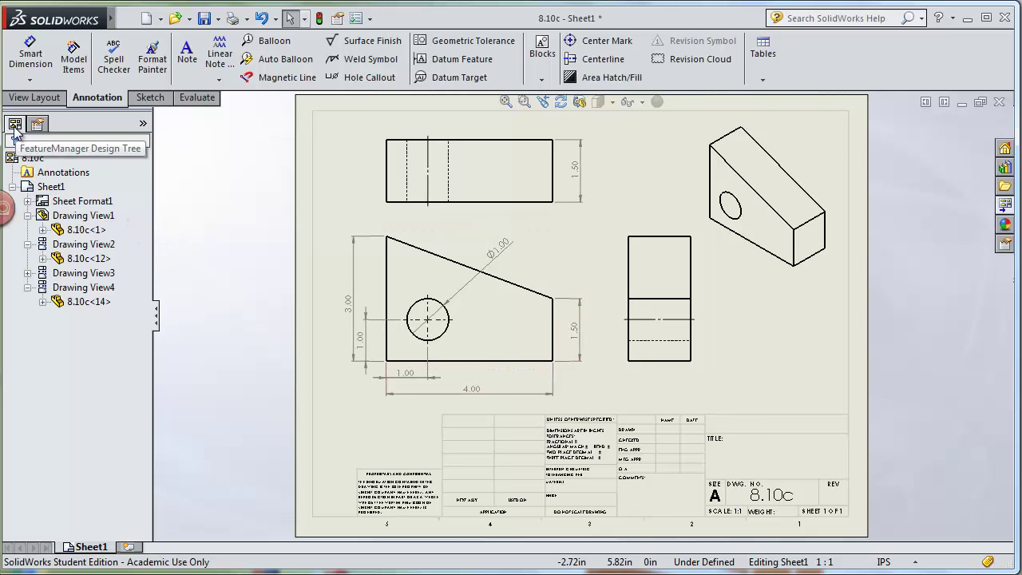
- Put Sheet Format1 into Edit Sheet Format mode to work on the border and title block
{"action": "left_click", "coordinate": [70, 206]}
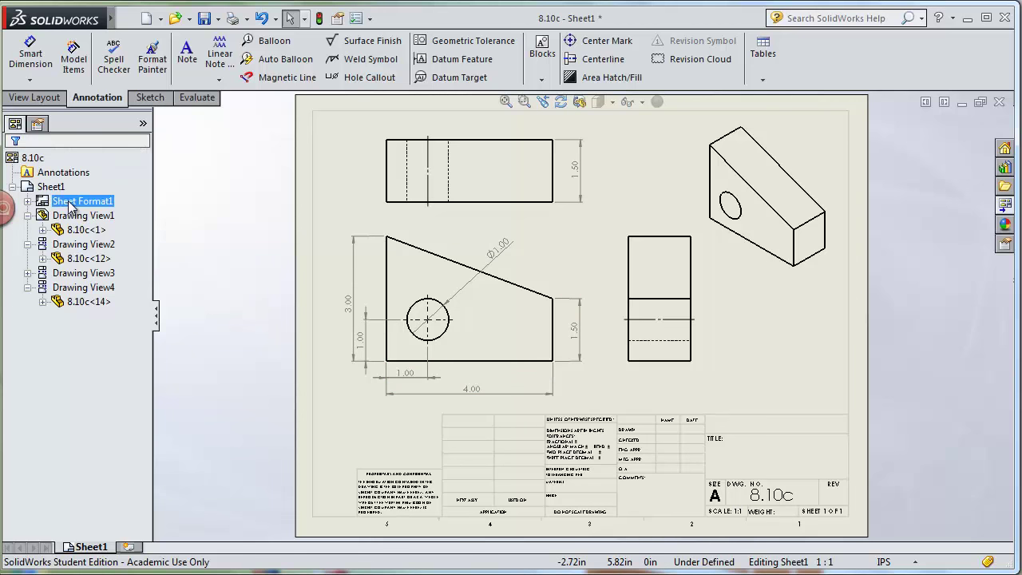
{"action": "right_click", "coordinate": [71, 206]}
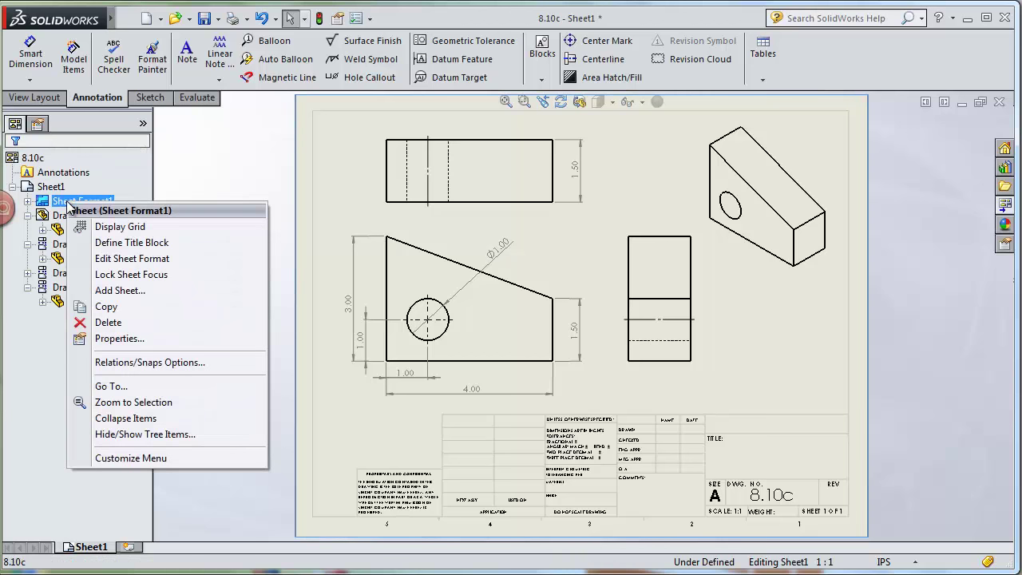
{"action": "left_click", "coordinate": [102, 259]}
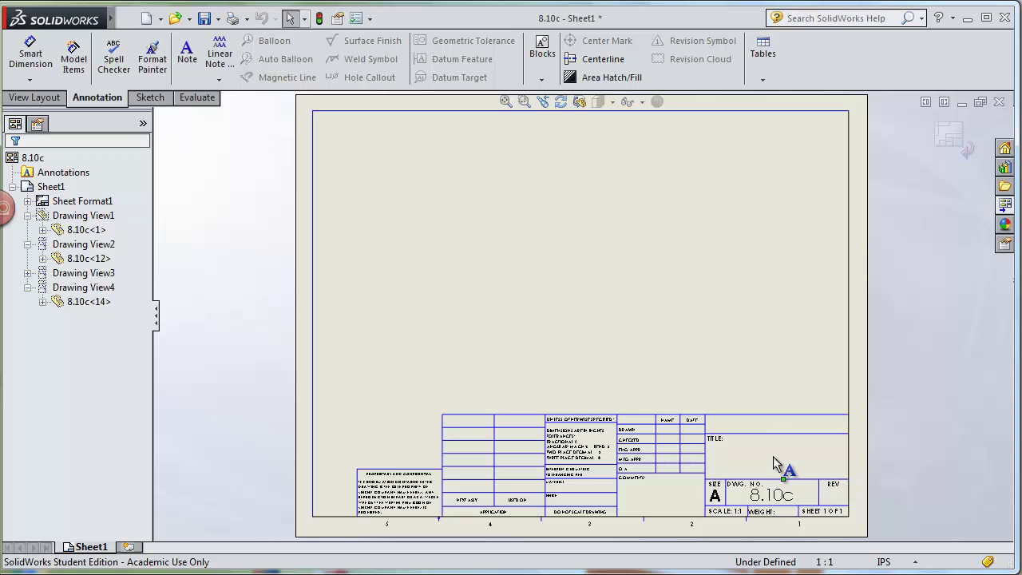
- Add a note with the student's name in the TITLE box and set it to 20-point size
{"action": "left_click", "coordinate": [774, 462]}
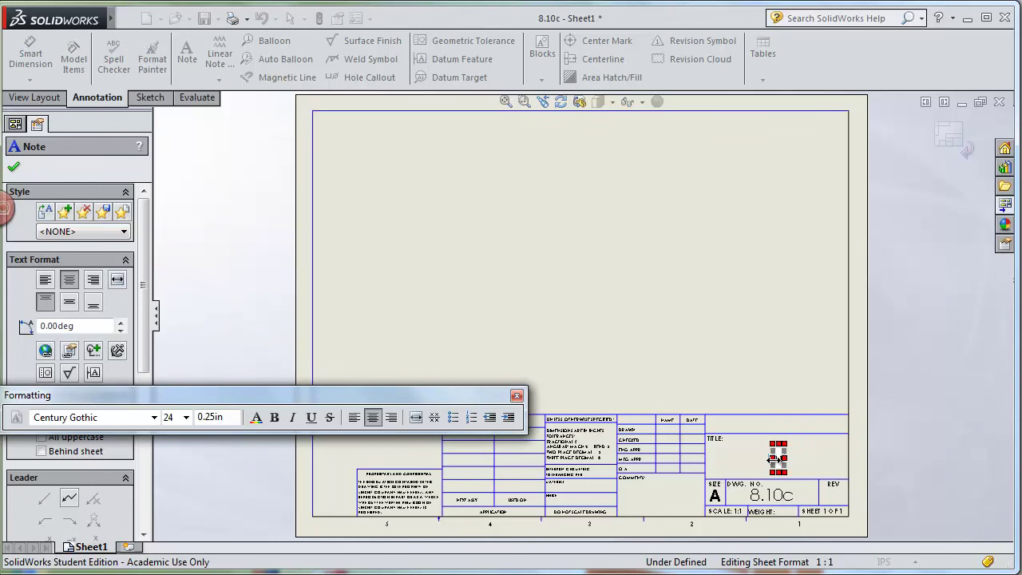
{"action": "type", "text": "Jeff"}
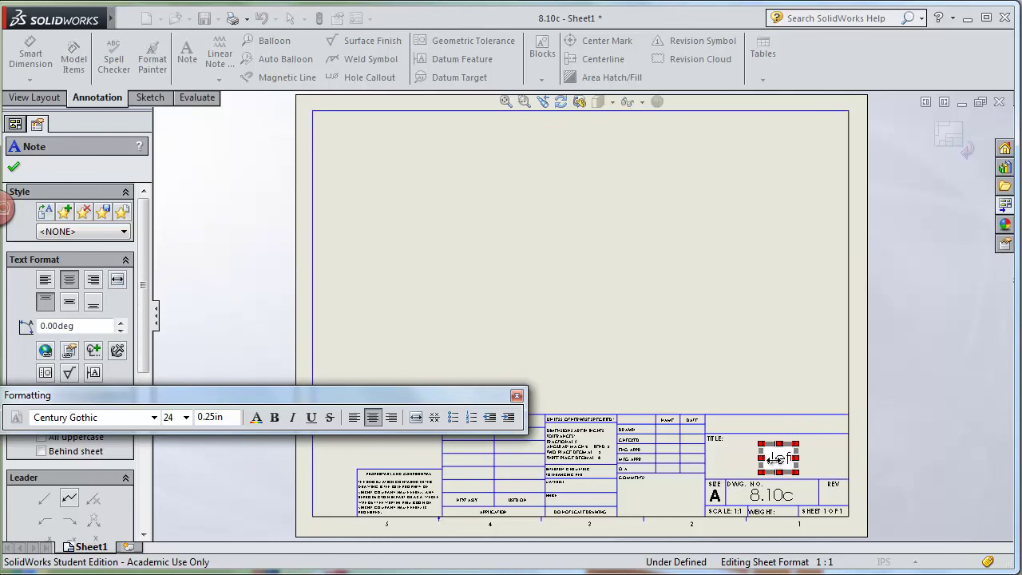
{"action": "type", "text": " Abel"}
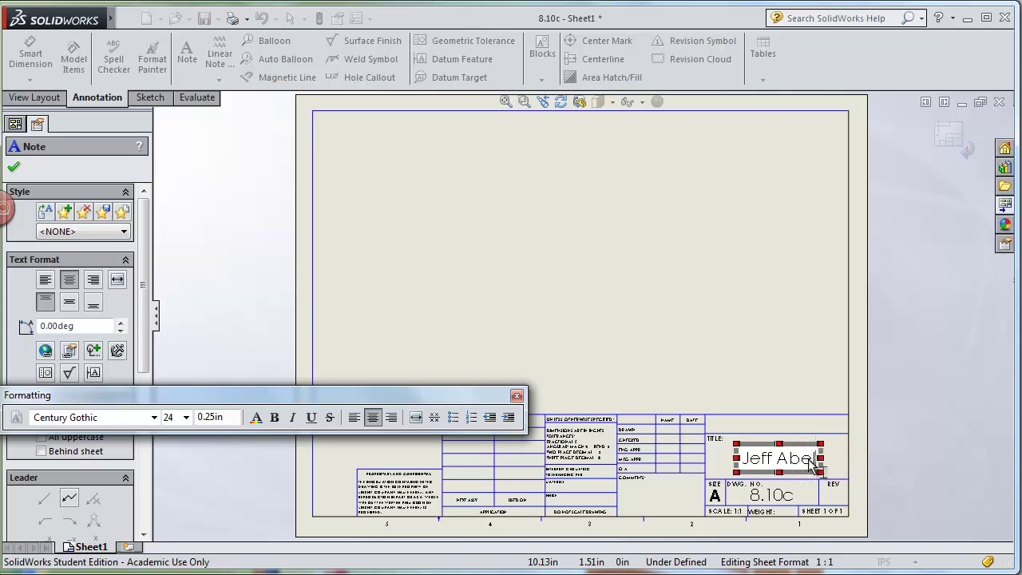
{"action": "left_click_drag", "start_coordinate": [817, 461], "coordinate": [712, 468]}
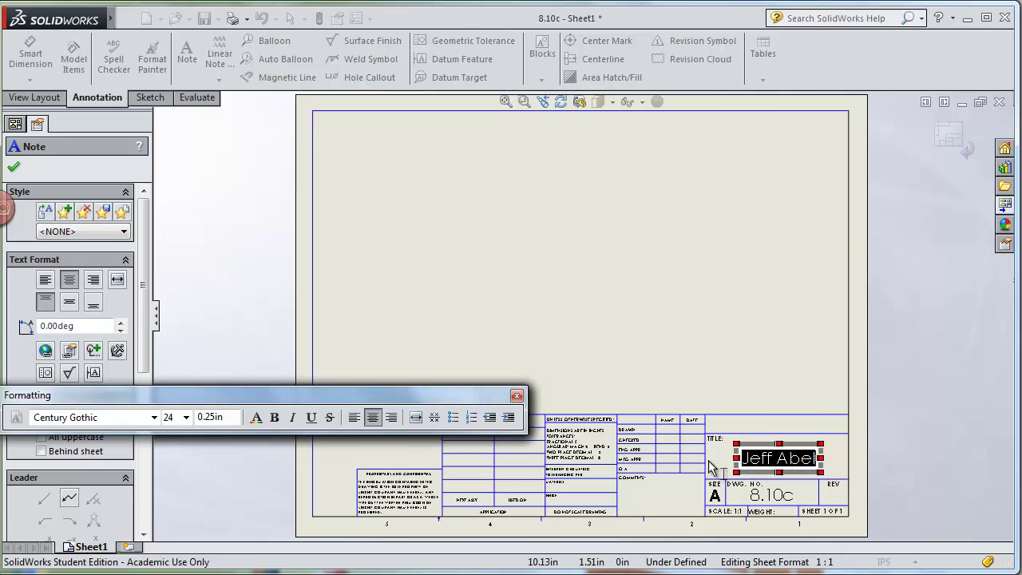
{"action": "left_click", "coordinate": [186, 417]}
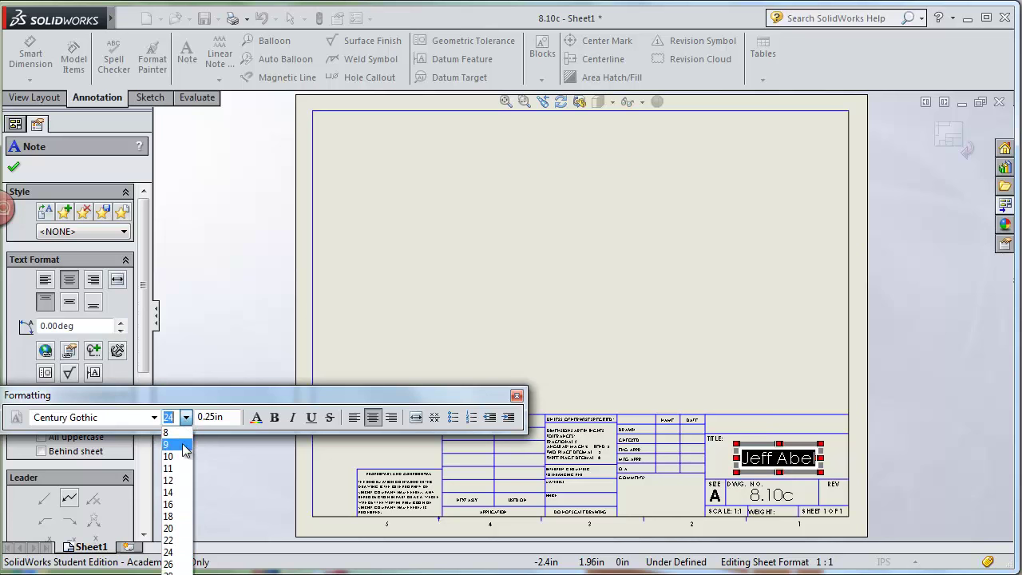
{"action": "left_click", "coordinate": [182, 529]}
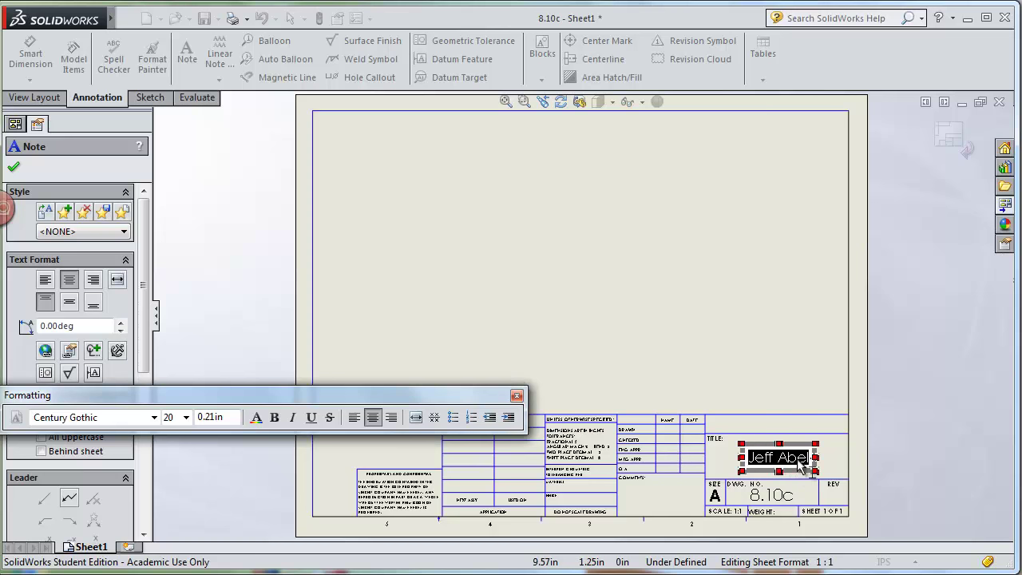
{"action": "left_click", "coordinate": [774, 498]}
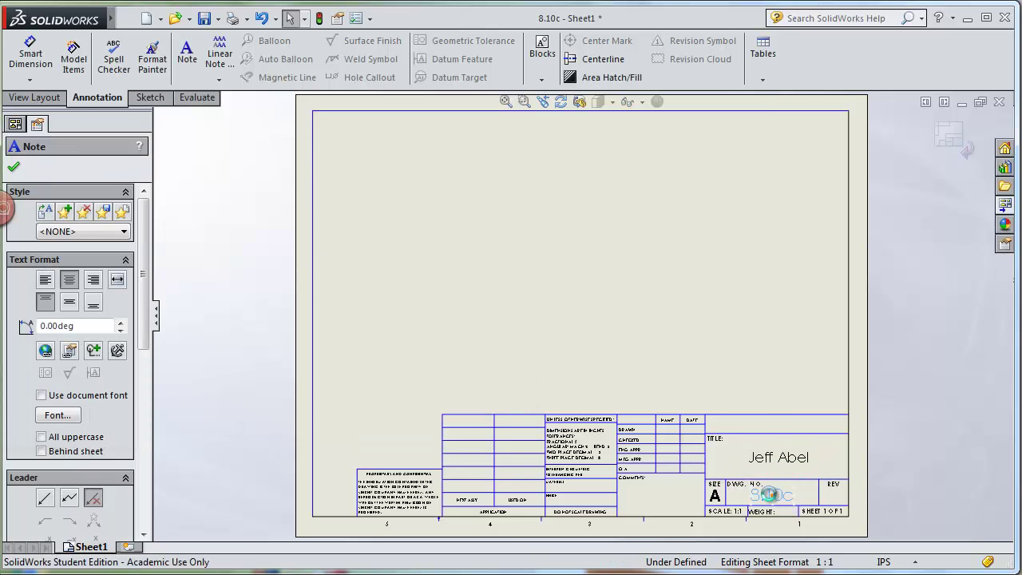
- Open the 8.10c drawing-number note and exit it without changes, closing the formatting toolbar
{"action": "double_click", "coordinate": [771, 497]}
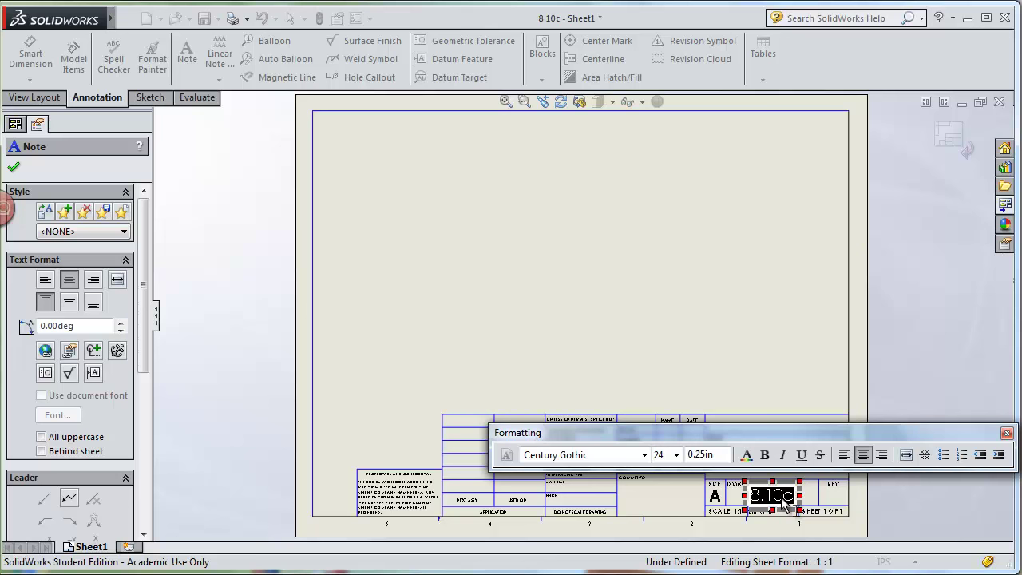
{"action": "left_click", "coordinate": [1006, 434]}
{"action": "key", "text": "Escape"}
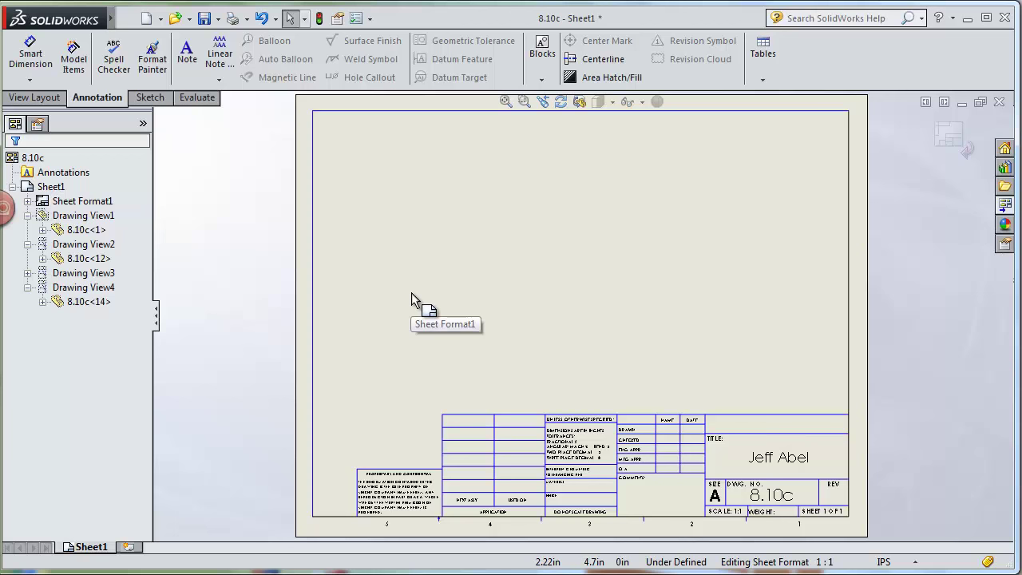
- Switch Sheet Format1 back to Edit Sheet so the dimensioned views reappear
{"action": "left_click", "coordinate": [100, 204]}
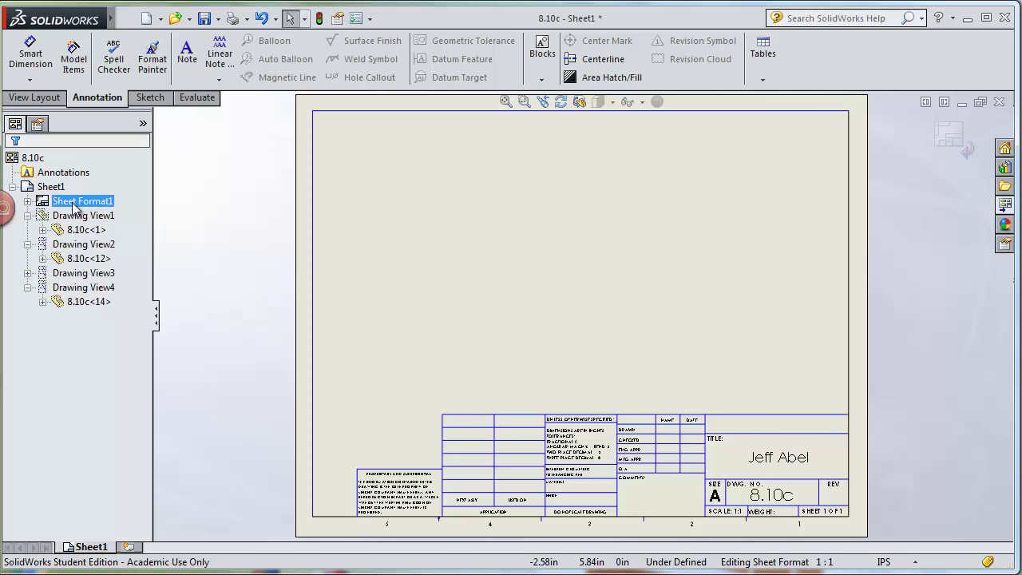
{"action": "right_click", "coordinate": [71, 204]}
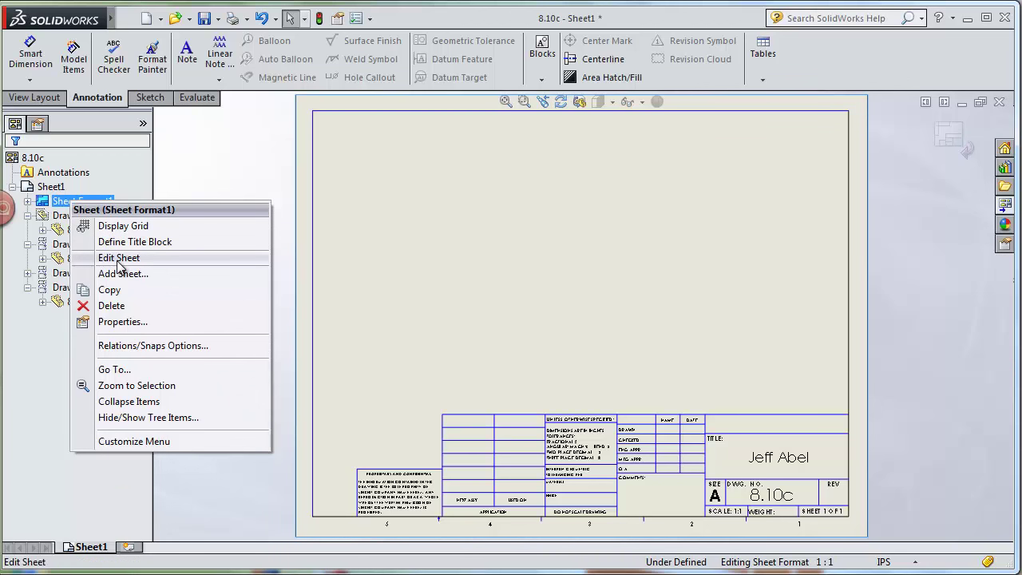
{"action": "left_click", "coordinate": [118, 258]}
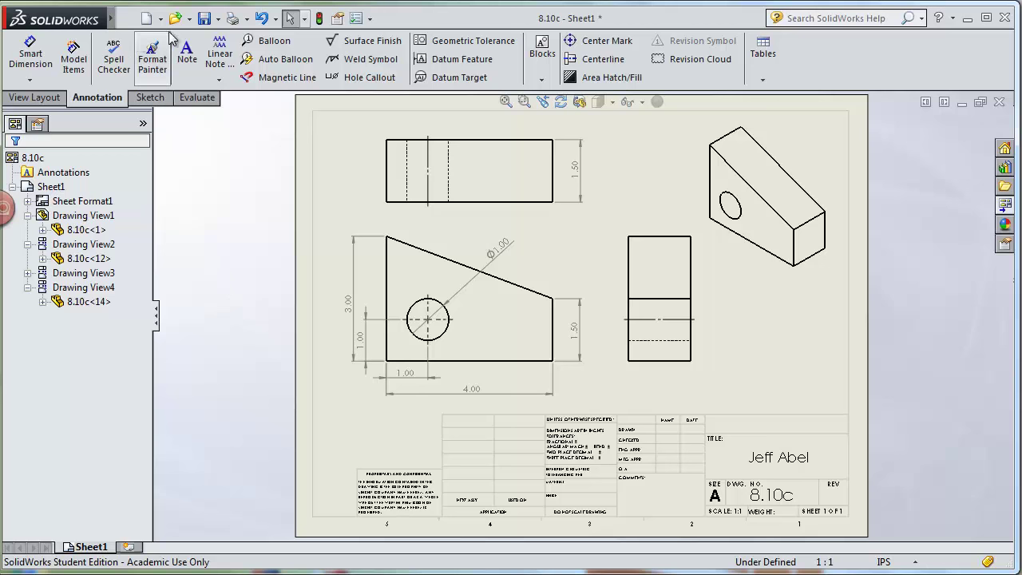
- Save As the drawing under the name 8.10c in Drawing (.slddrw) format
{"action": "left_click", "coordinate": [219, 20]}
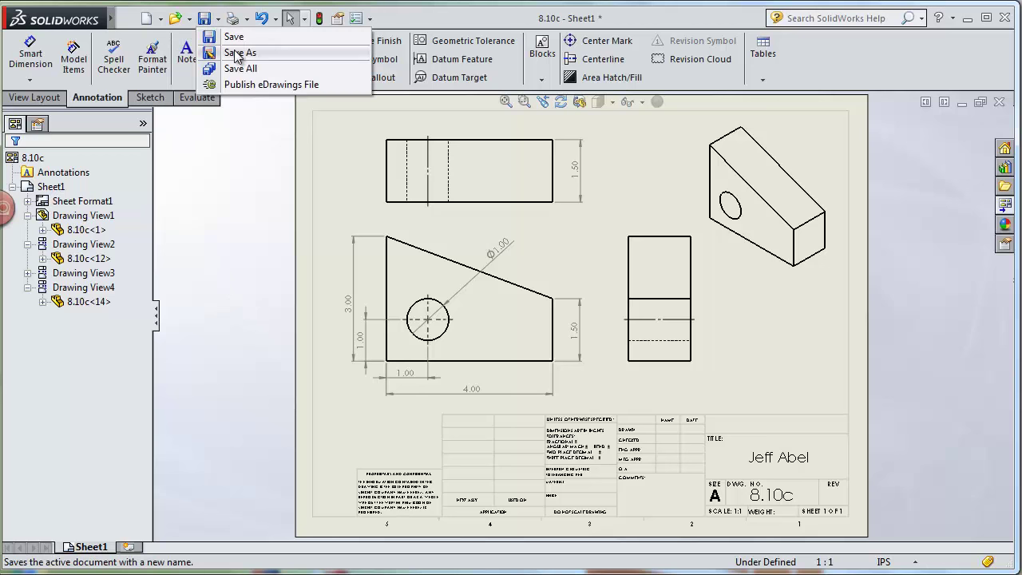
{"action": "left_click", "coordinate": [237, 52]}
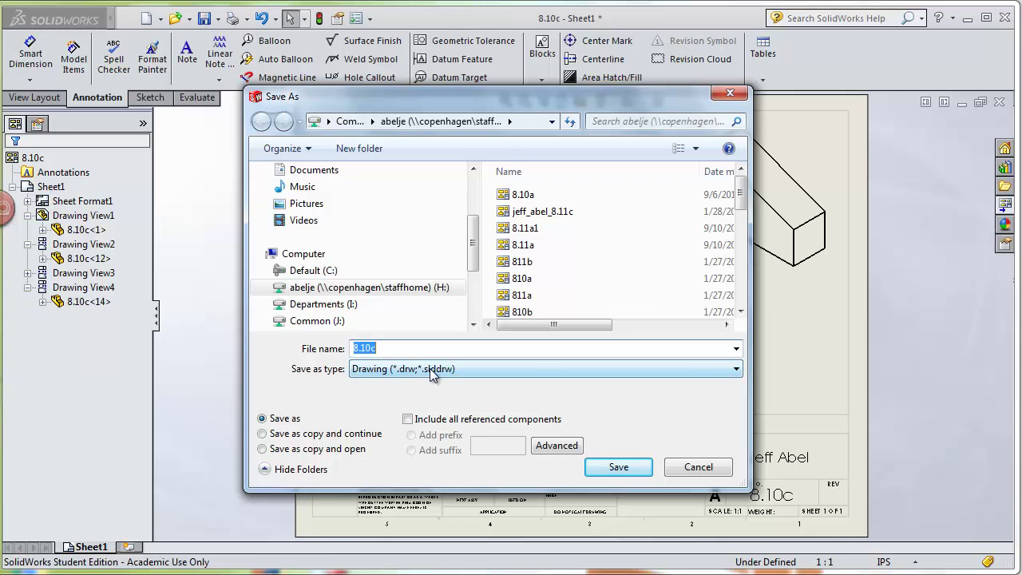
{"action": "left_click", "coordinate": [623, 467]}
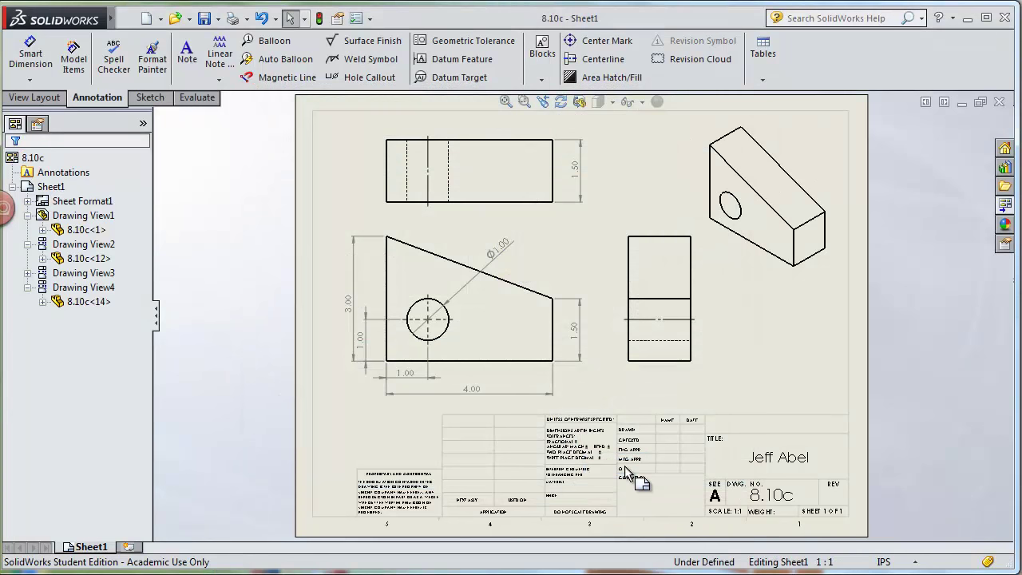